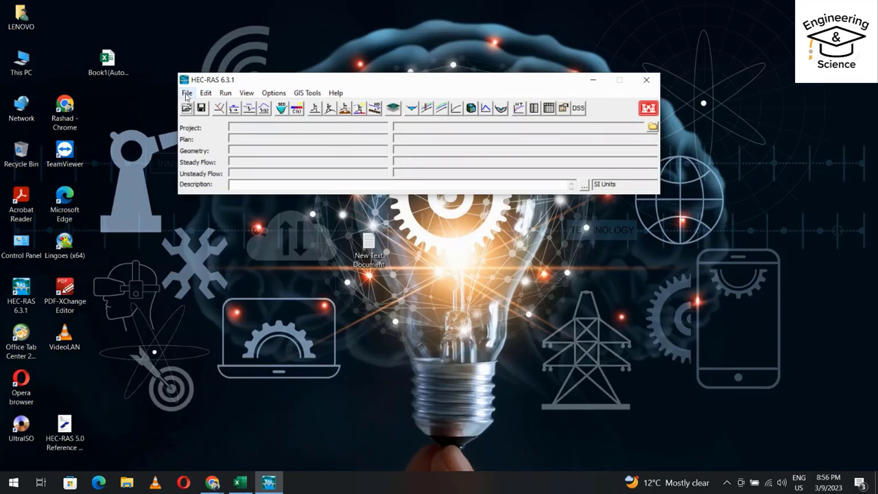
# Create a new project titled bridgetutorial in the Documents\t1 folder, accepting SI units.
pyautogui.click(187, 92)
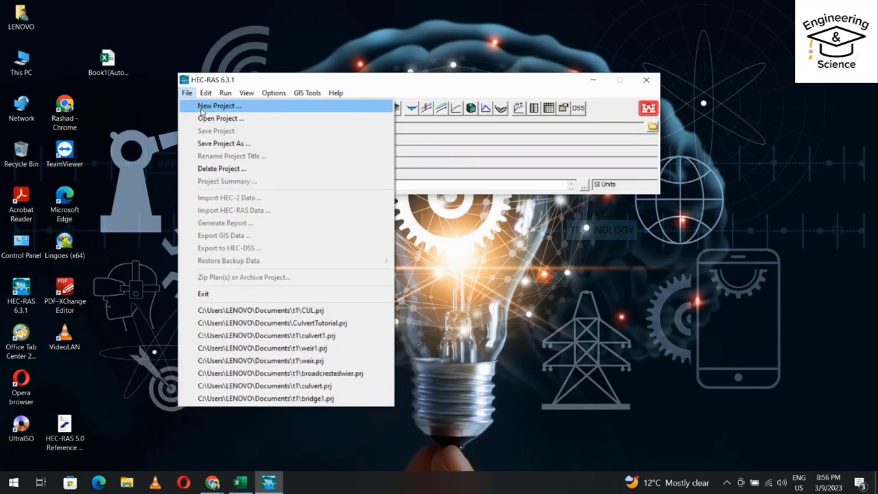
pyautogui.click(202, 107)
pyautogui.click(294, 321)
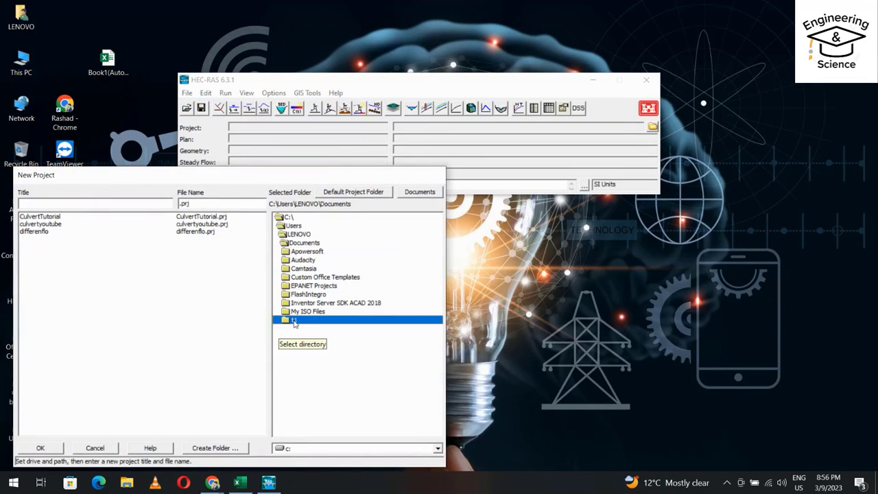
pyautogui.doubleClick(293, 320)
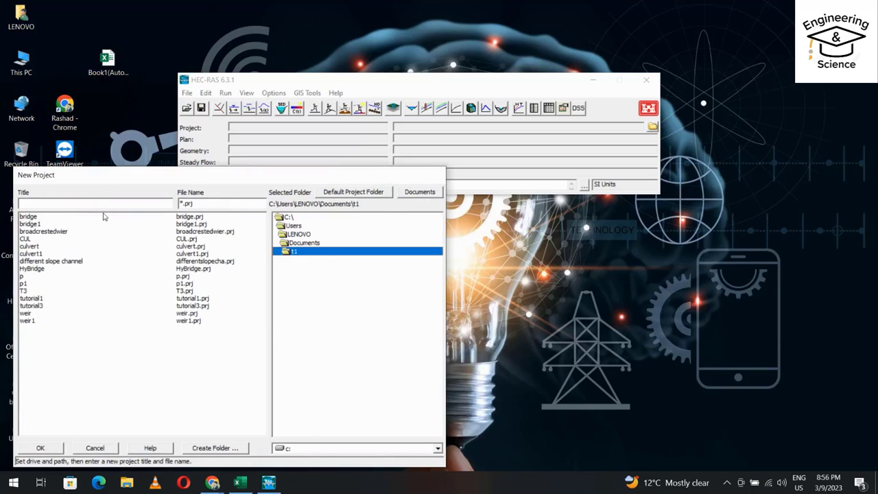
pyautogui.click(90, 202)
pyautogui.write('bridge')
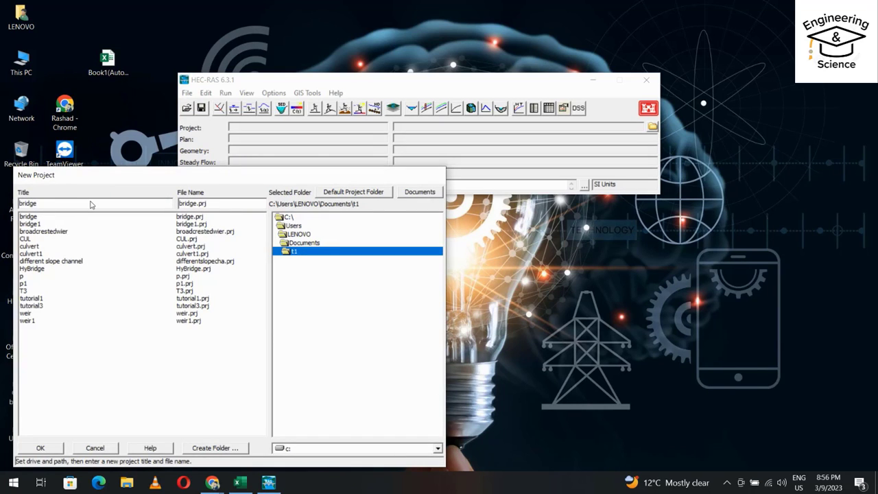
pyautogui.write('tutorial')
pyautogui.click(40, 447)
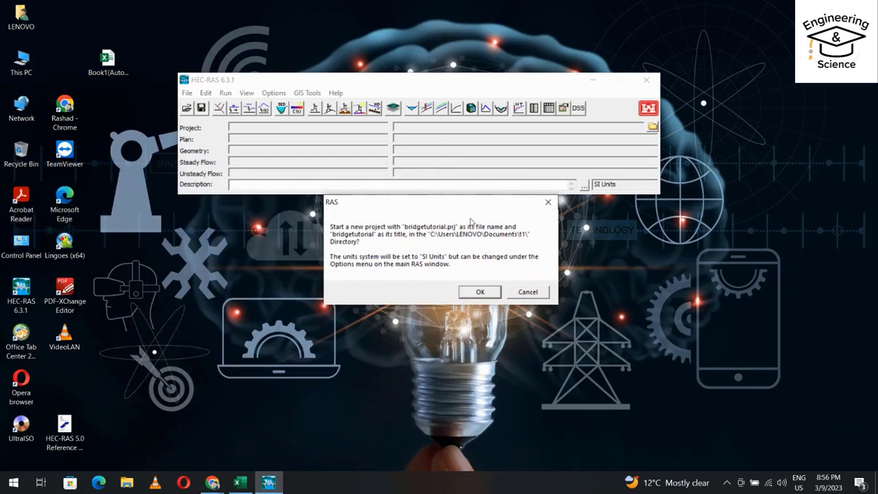
pyautogui.click(480, 294)
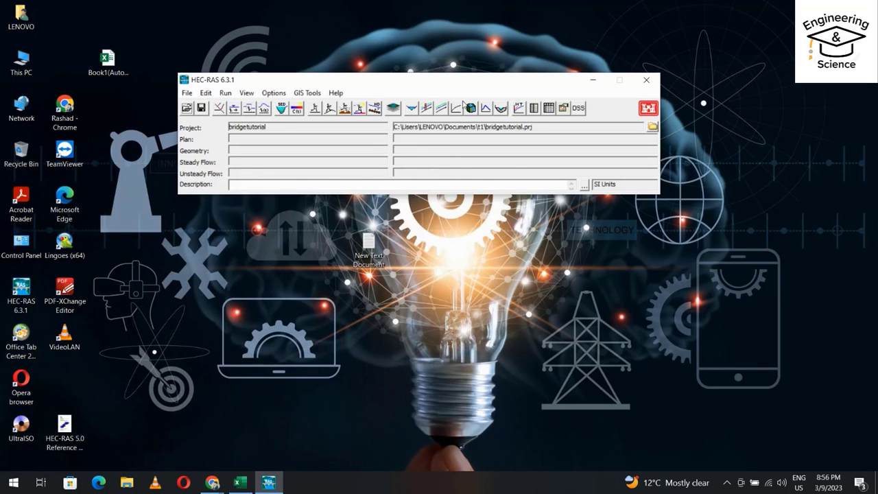
# Set System International (Metric System) as the default unit system for new projects.
pyautogui.click(274, 93)
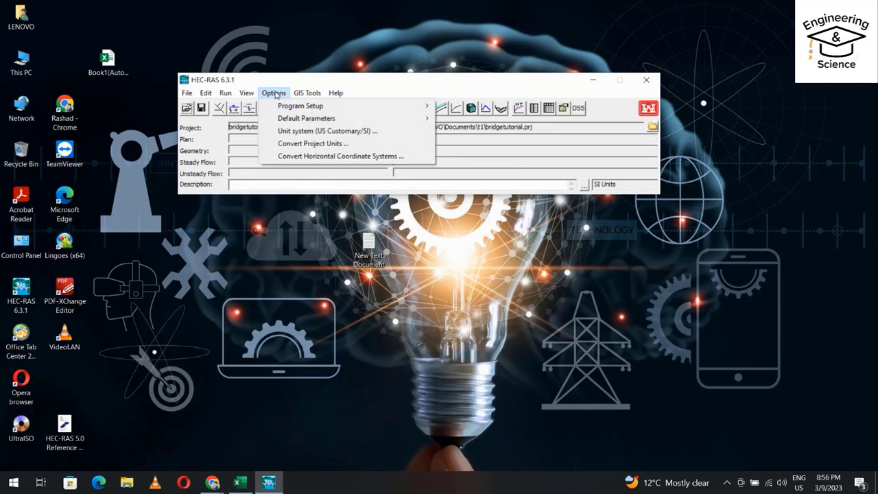
pyautogui.click(297, 132)
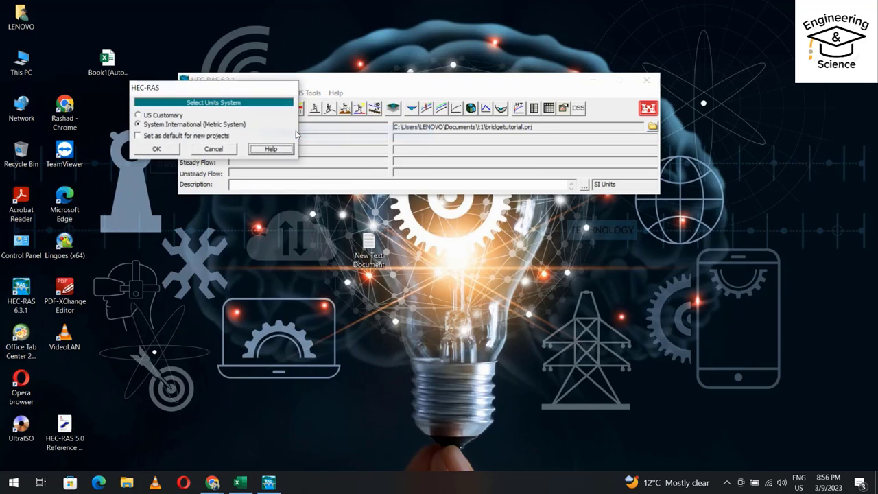
pyautogui.click(138, 136)
pyautogui.click(155, 149)
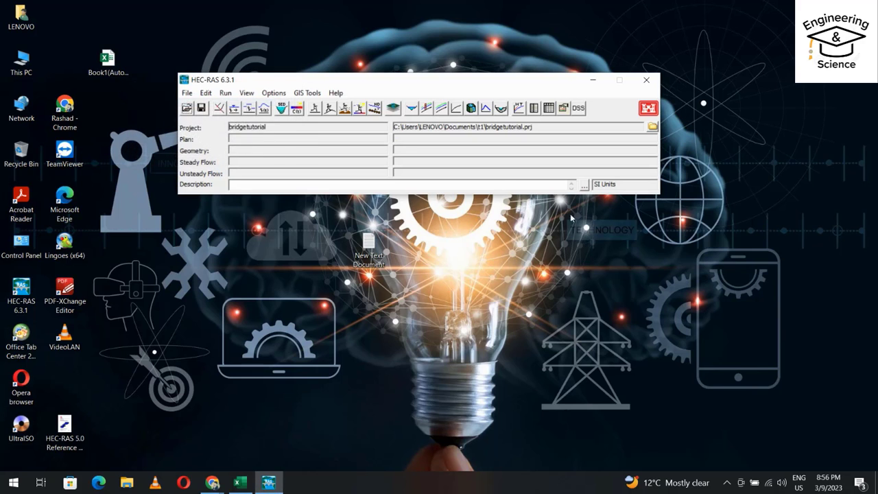
# In the geometric data, draw a straight river reach running diagonally downward to the right, with river name river and reach name 1.
pyautogui.click(219, 109)
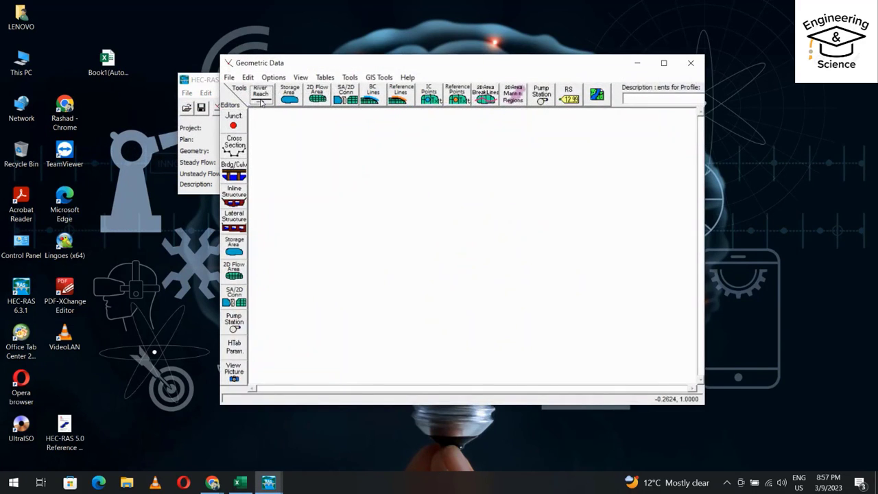
pyautogui.click(275, 149)
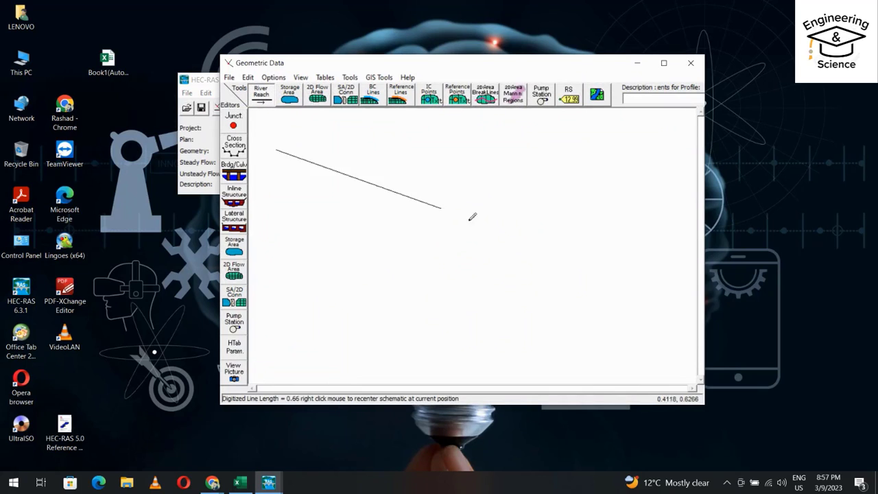
pyautogui.doubleClick(516, 280)
pyautogui.write('n')
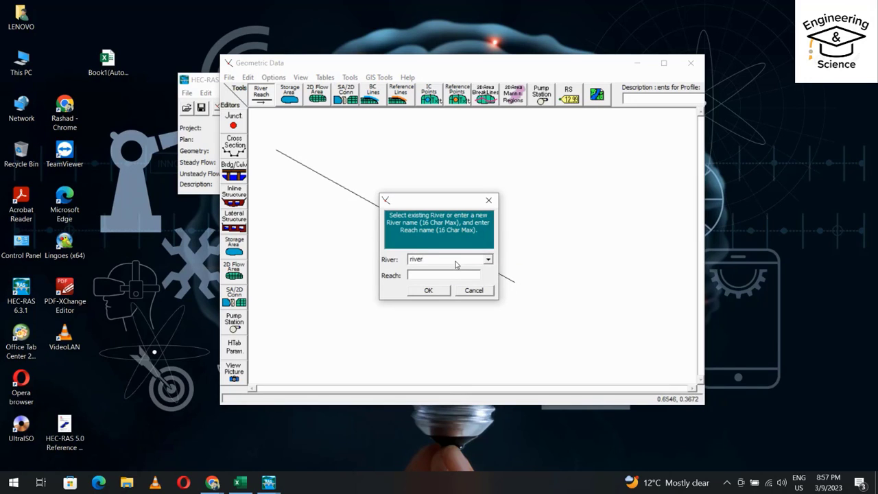
pyautogui.click(434, 295)
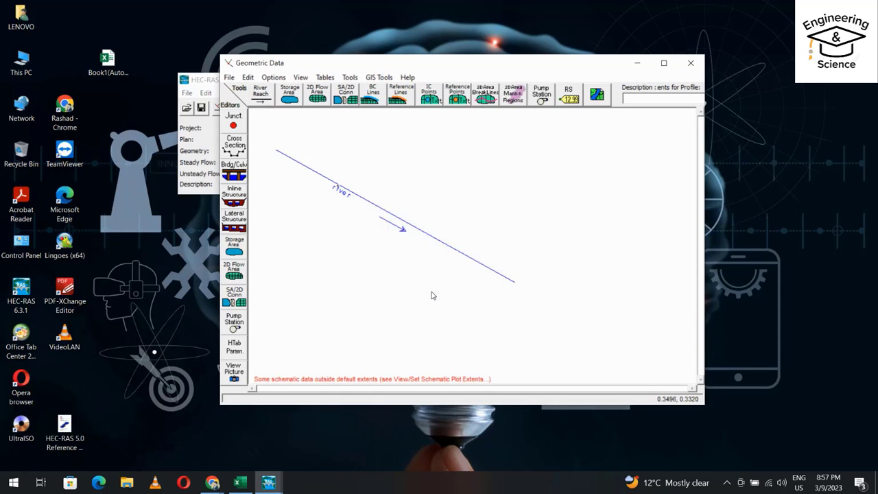
# Add a new cross section at river station 0 on reach 1 of the river.
pyautogui.click(234, 150)
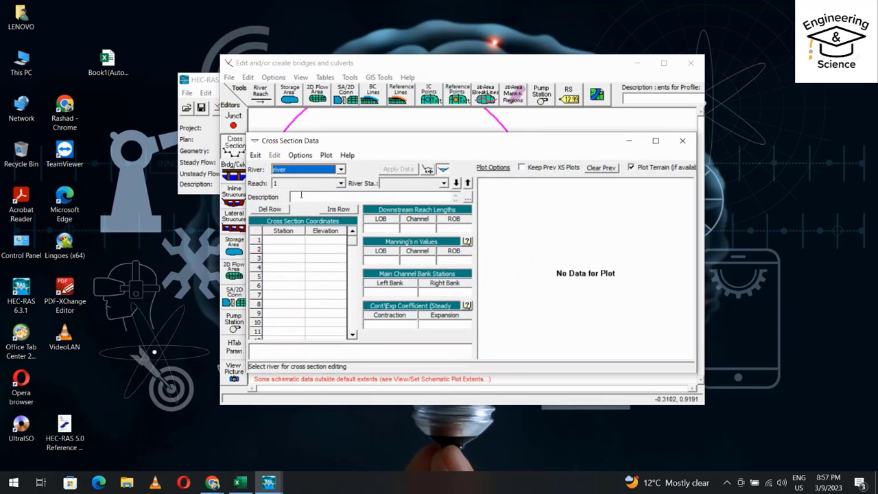
pyautogui.click(300, 155)
pyautogui.click(308, 170)
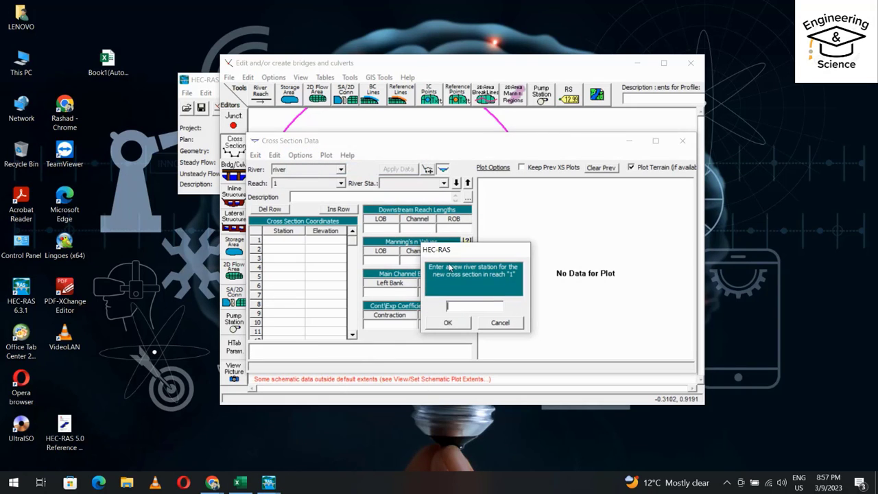
pyautogui.write('0')
pyautogui.click(448, 324)
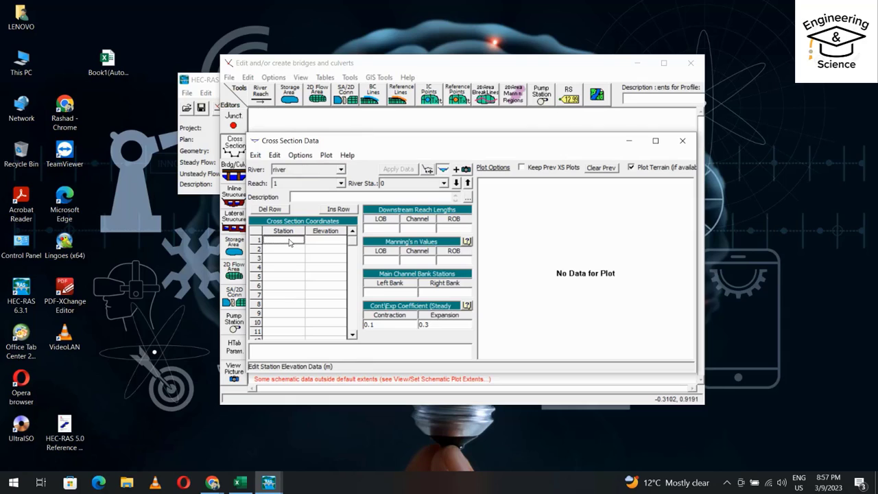
# Enter the station 0 cross section coordinates as station/elevation pairs 0/80, 5/75, 50/75 and 55/80.
pyautogui.write('0')
pyautogui.click(318, 241)
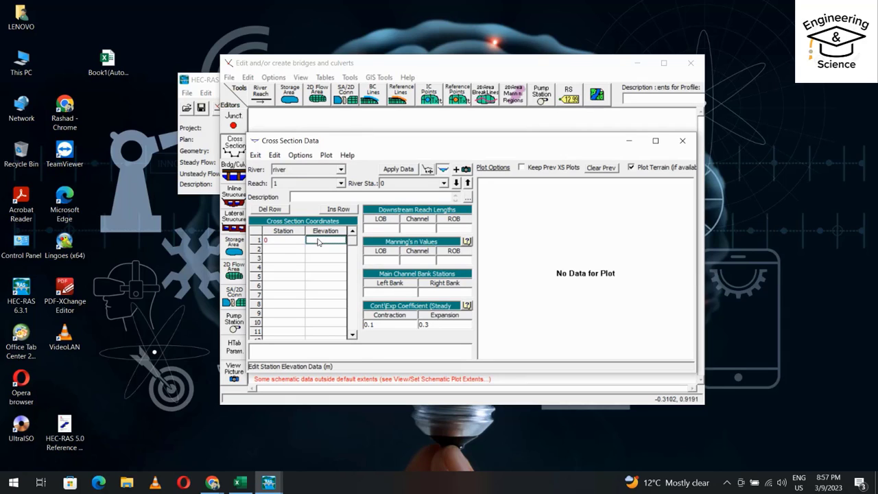
pyautogui.write('80')
pyautogui.click(284, 249)
pyautogui.write('5')
pyautogui.press('Tab')
pyautogui.write('75')
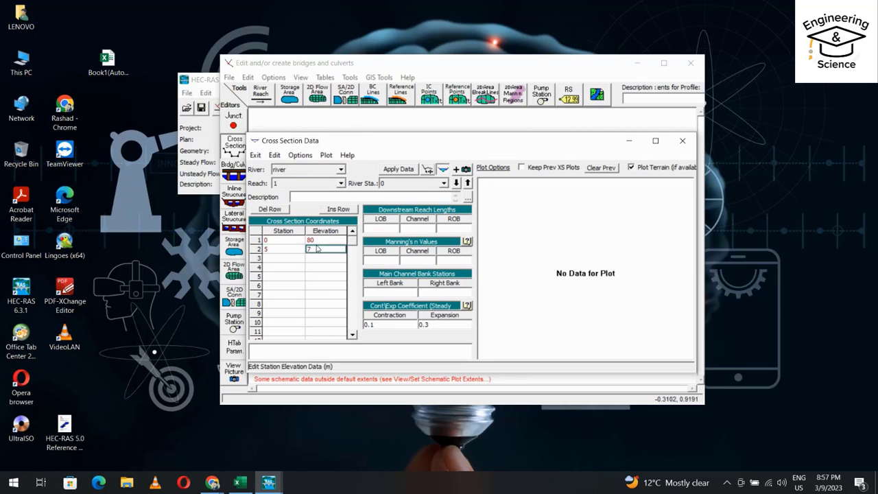
pyautogui.click(286, 260)
pyautogui.write('50')
pyautogui.press('Tab')
pyautogui.write('75')
pyautogui.press('Tab')
pyautogui.write('55')
pyautogui.click(313, 267)
pyautogui.write('80')
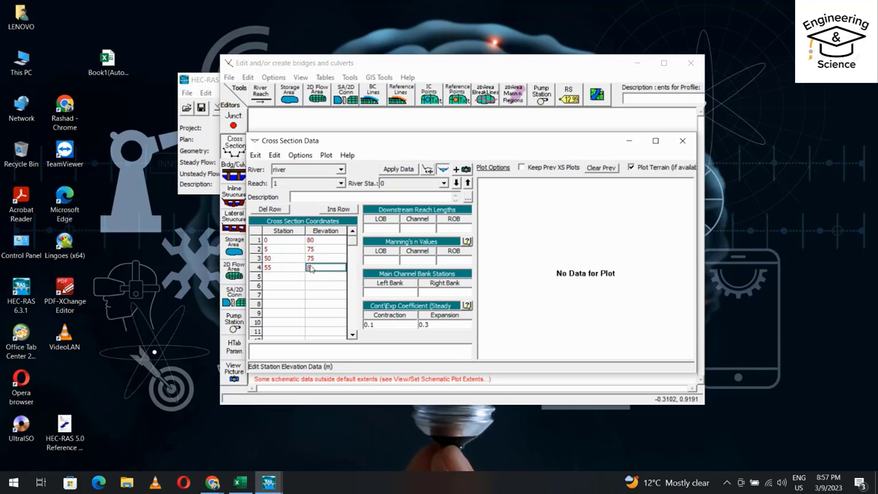
# Set the downstream reach lengths of the station 0 cross section to 0 for LOB, channel and ROB.
pyautogui.click(382, 228)
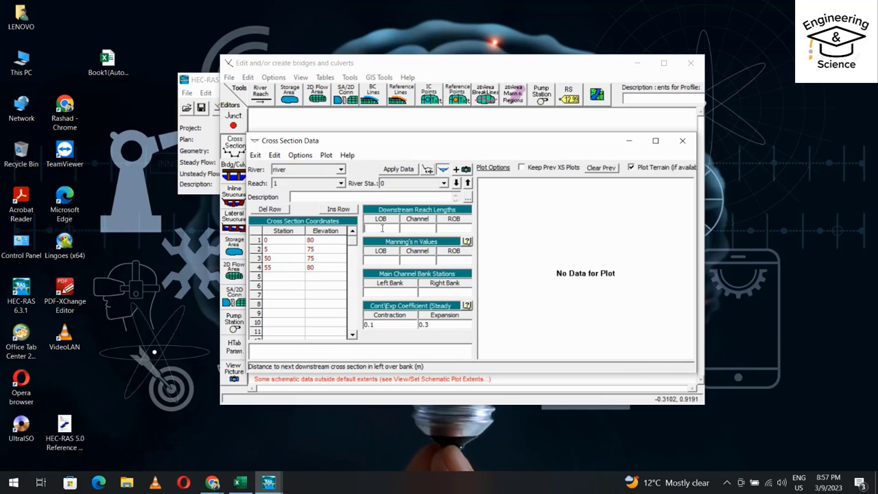
pyautogui.write('0')
pyautogui.click(405, 229)
pyautogui.write('0')
pyautogui.click(436, 229)
pyautogui.write('0')
# Set Manning's n to 0.016 for the LOB, channel and ROB of the station 0 cross section.
pyautogui.click(384, 261)
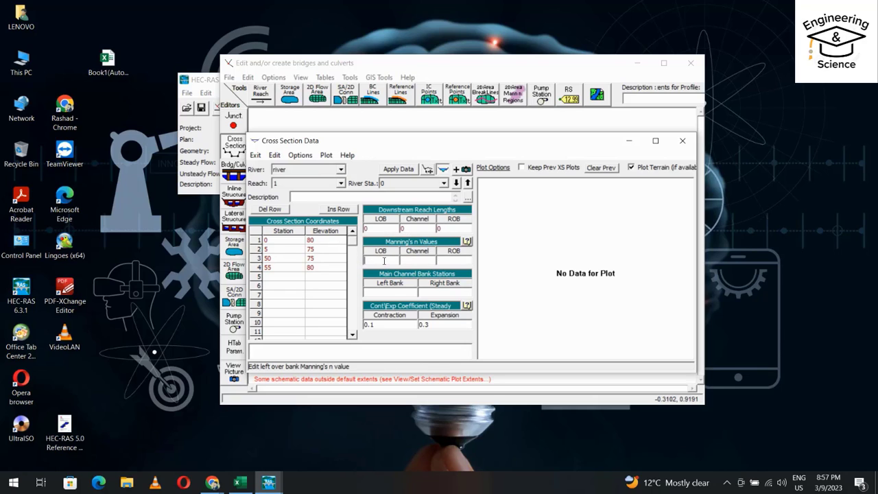
pyautogui.write('0.016')
pyautogui.doubleClick(381, 261)
pyautogui.hotkey('ctrl', 'c')
pyautogui.click(416, 259)
pyautogui.hotkey('ctrl', 'v')
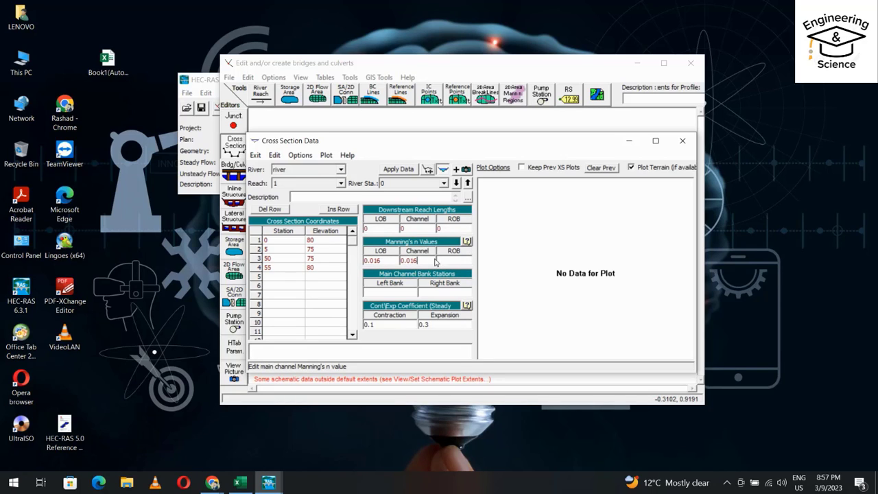
pyautogui.click(439, 260)
pyautogui.hotkey('ctrl', 'v')
# Set the main channel bank stations to 0 on the left and 55 on the right, and apply the cross section data.
pyautogui.click(383, 289)
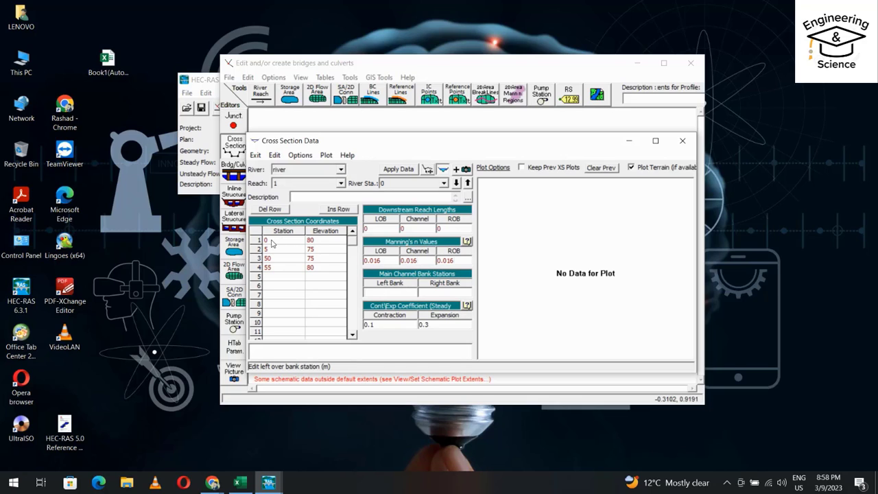
pyautogui.click(275, 241)
pyautogui.hotkey('ctrl', 'c')
pyautogui.click(384, 293)
pyautogui.hotkey('ctrl', 'v')
pyautogui.click(431, 294)
pyautogui.write('55')
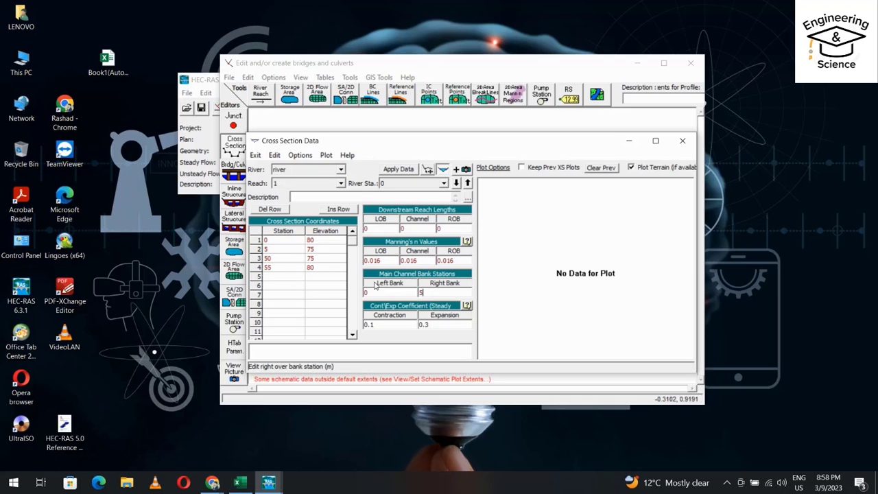
pyautogui.click(400, 169)
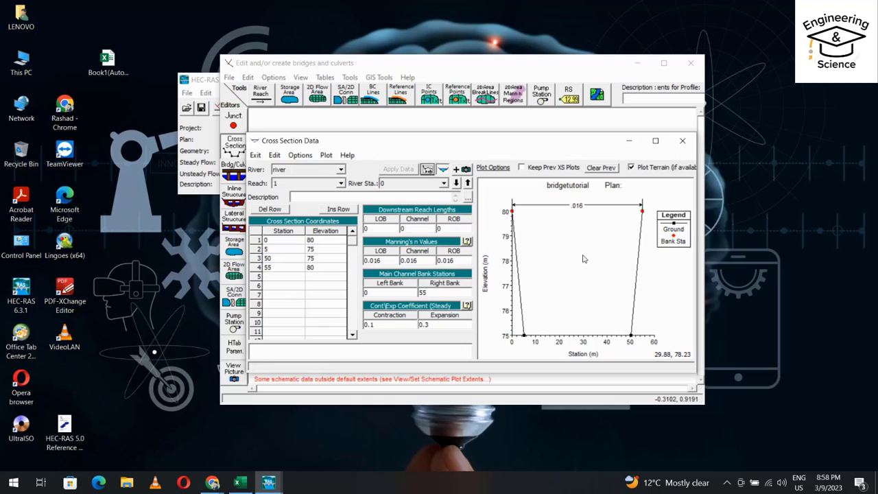
# Copy the current cross section to river station 100 on the same river and reach.
pyautogui.click(299, 155)
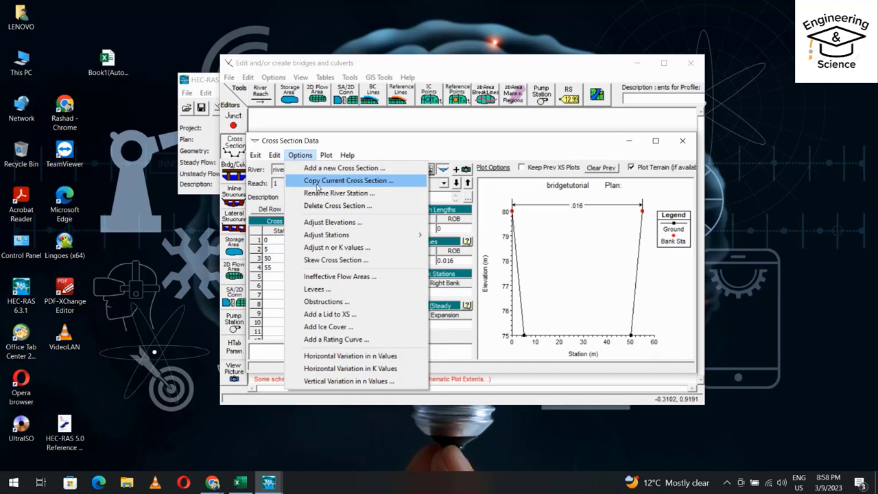
pyautogui.click(317, 186)
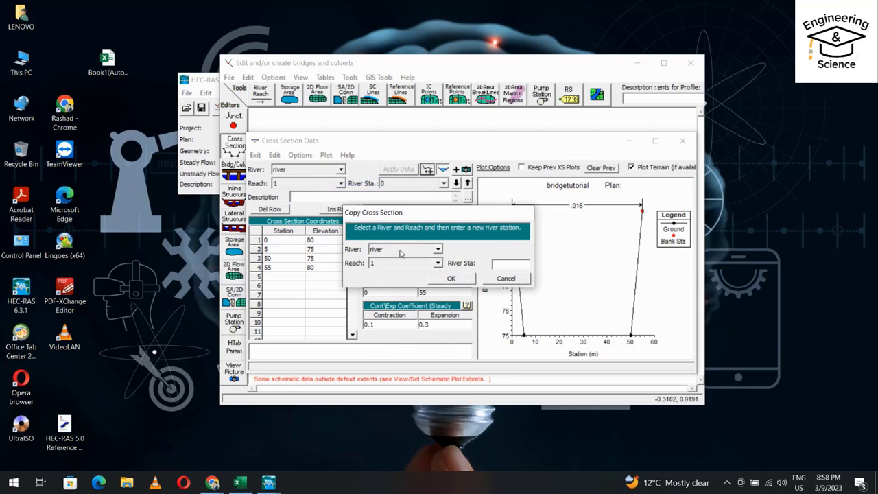
pyautogui.write('100')
pyautogui.click(465, 278)
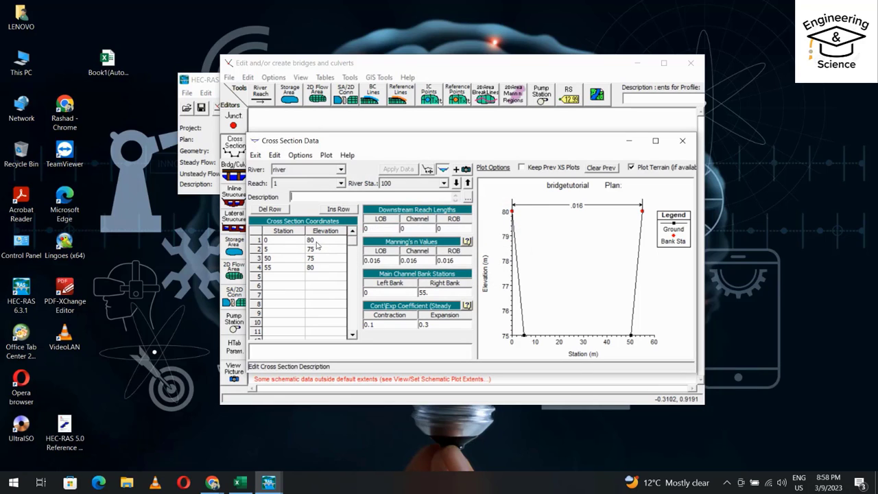
# Raise all elevations of the river station 100 cross section by 0.5 m.
pyautogui.click(300, 155)
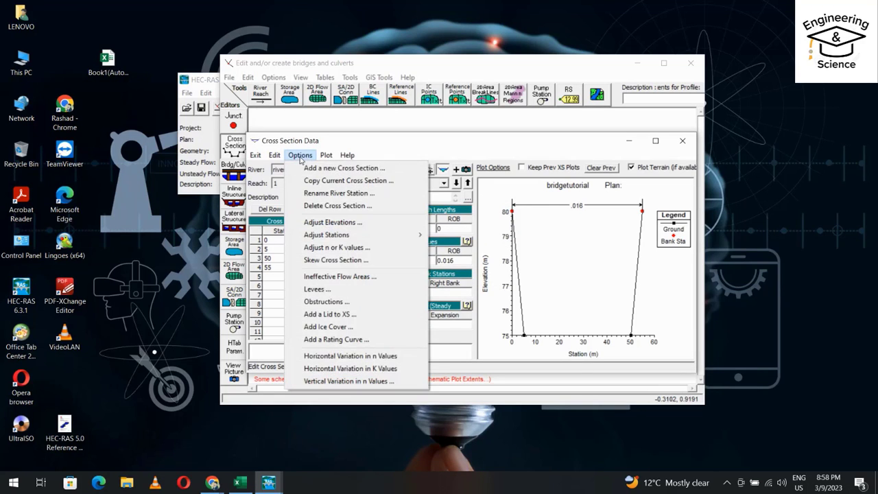
pyautogui.click(315, 222)
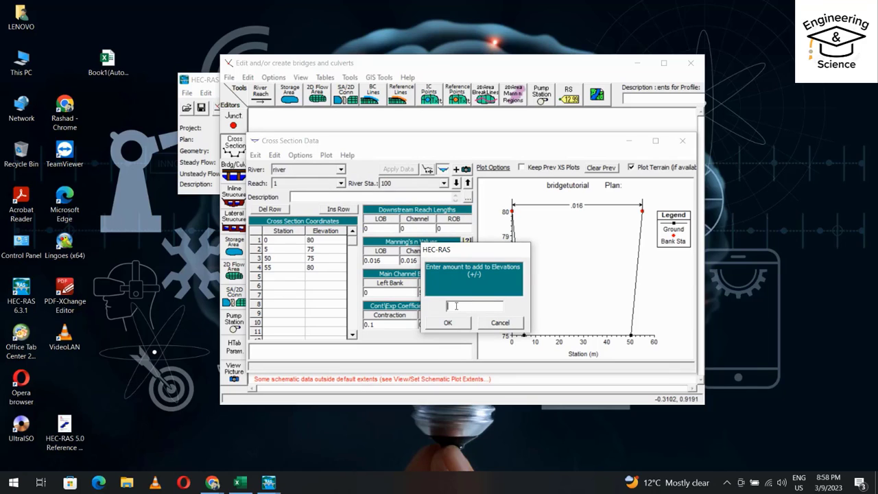
pyautogui.write('0.5')
pyautogui.click(450, 323)
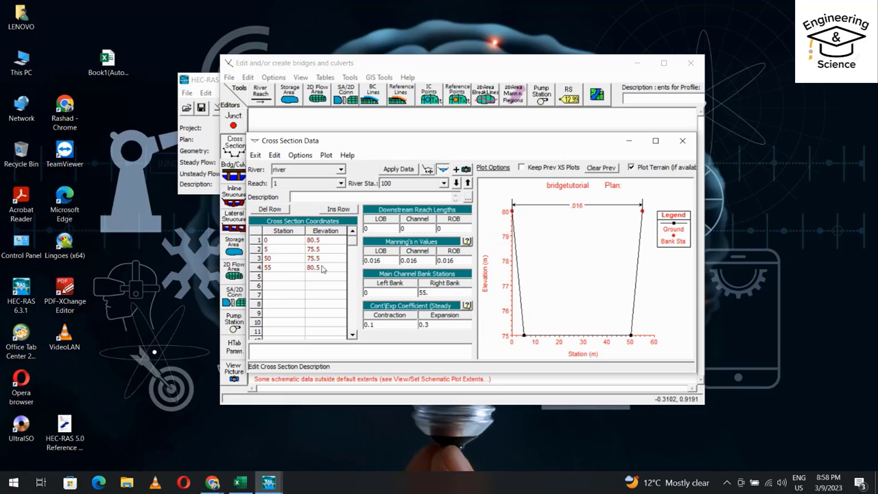
# Set the station 100 downstream reach lengths to 100 for LOB, channel and ROB, apply the data and close the cross section editor.
pyautogui.click(384, 230)
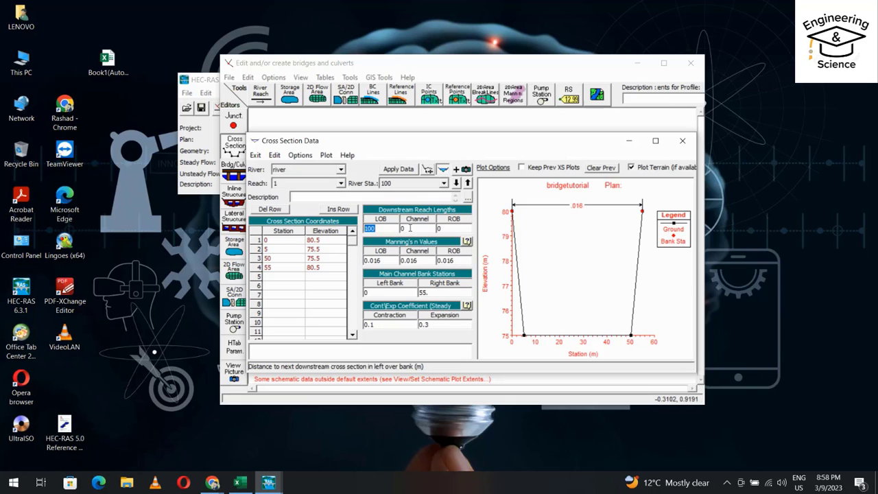
pyautogui.click(410, 228)
pyautogui.write('100')
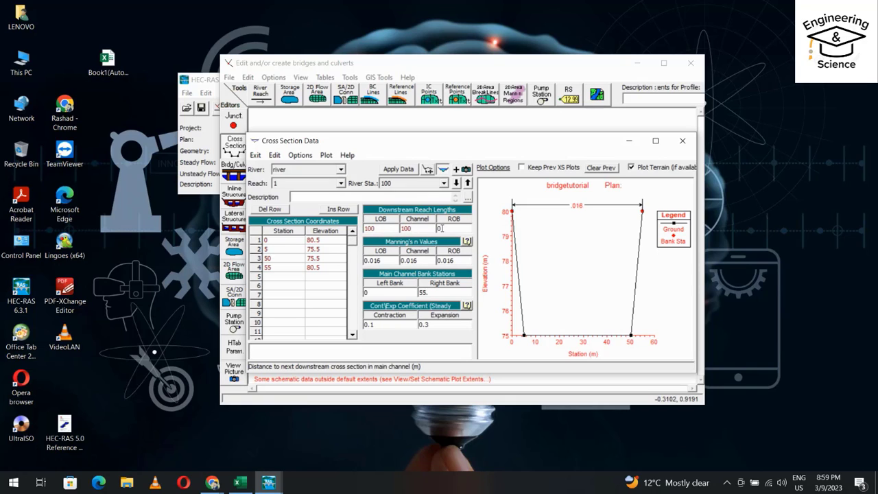
pyautogui.click(441, 229)
pyautogui.write('100')
pyautogui.click(404, 169)
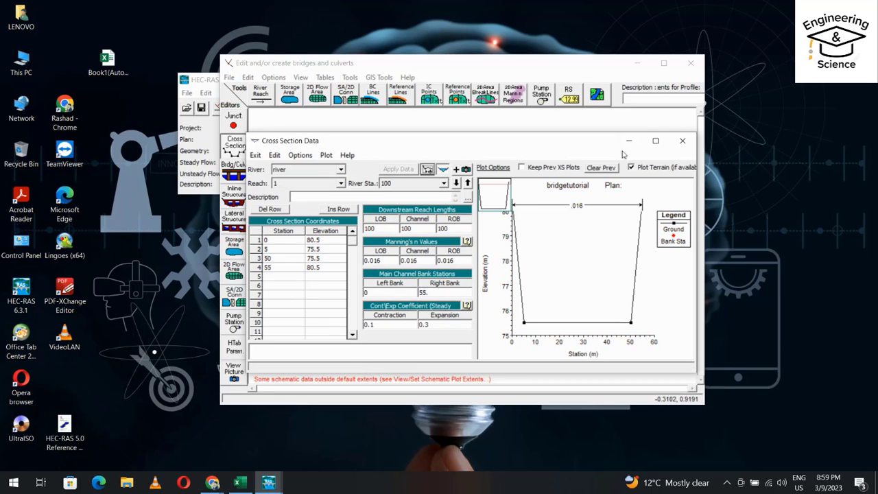
pyautogui.click(682, 140)
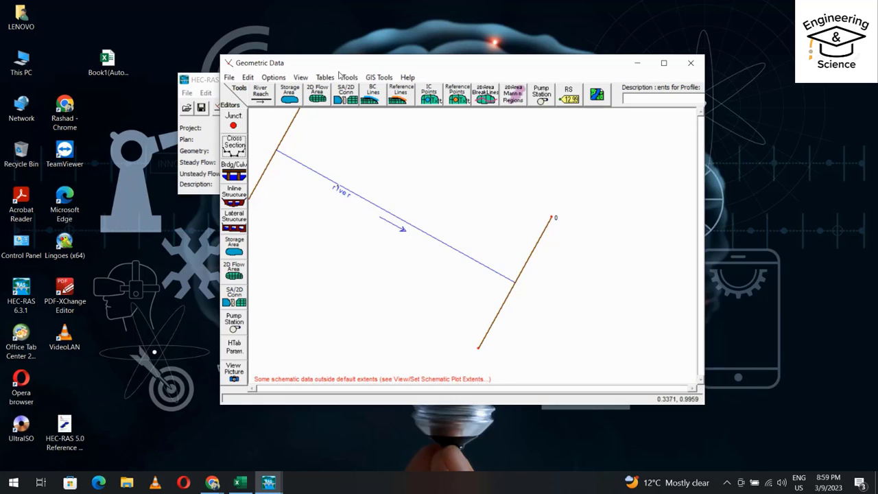
# Interpolate cross sections within the reach from river station 100 to 0 with a maximum spacing of 20 m.
pyautogui.click(350, 76)
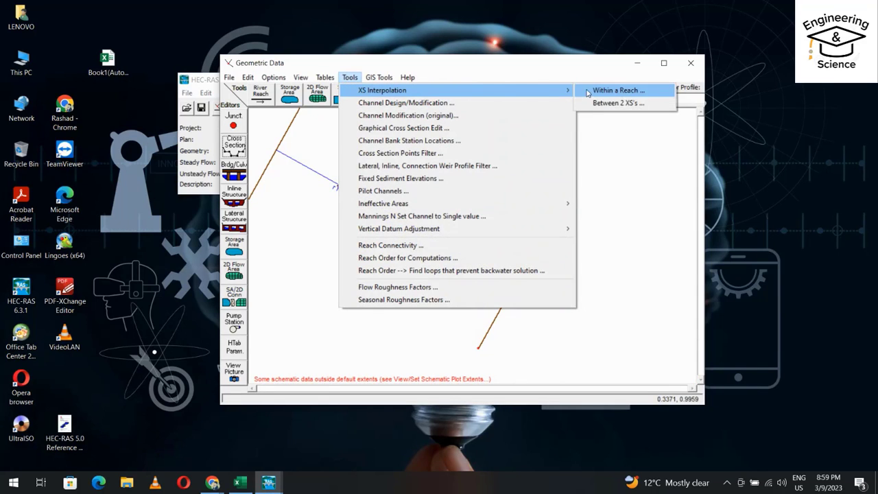
pyautogui.click(589, 92)
pyautogui.click(447, 192)
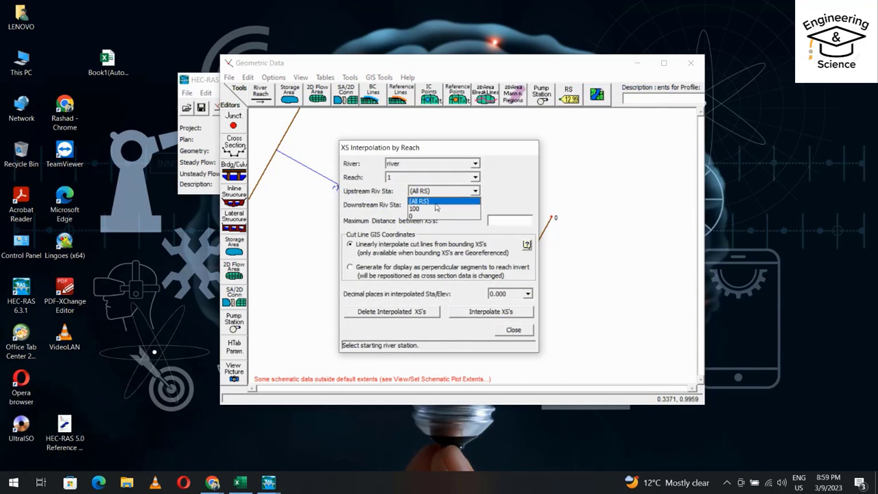
pyautogui.click(428, 209)
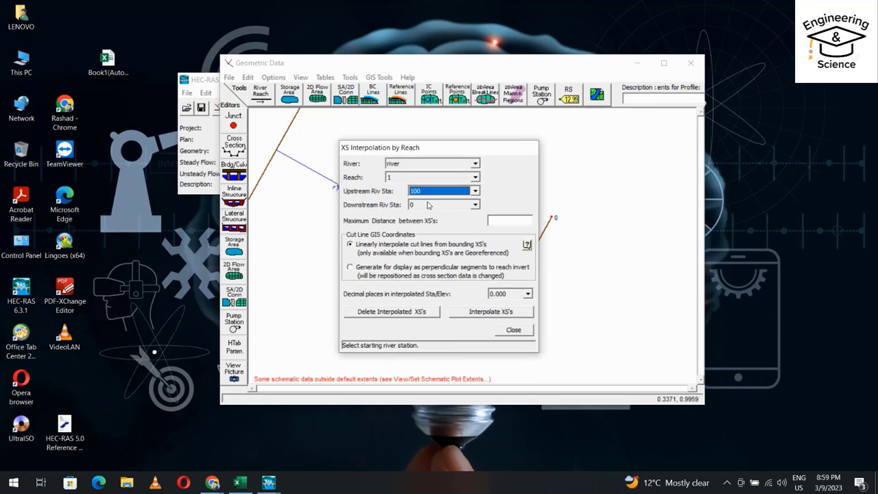
pyautogui.click(514, 219)
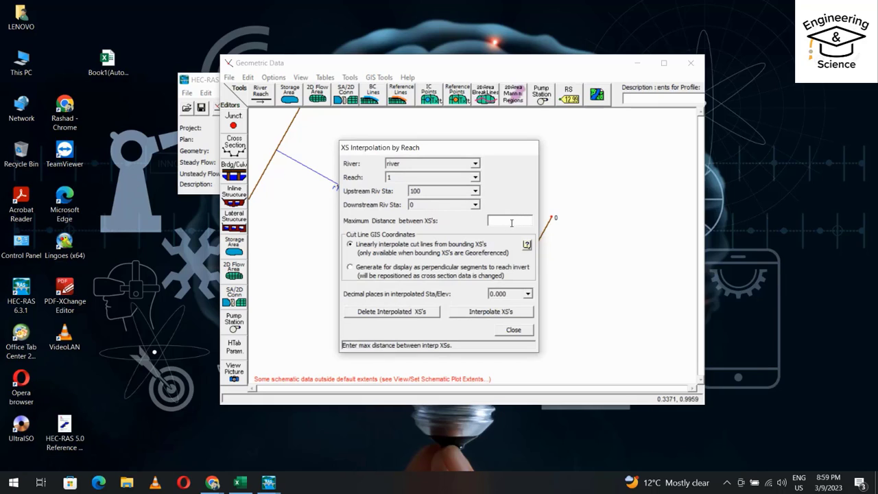
pyautogui.write('20')
pyautogui.click(492, 315)
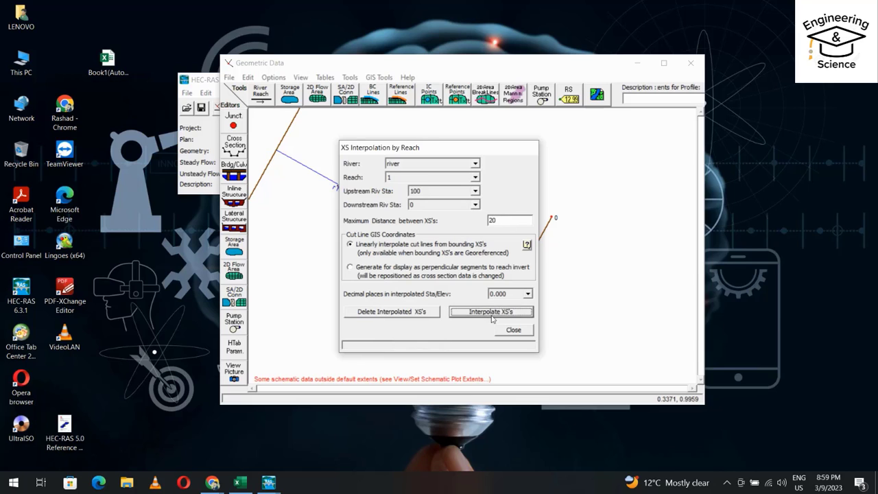
pyautogui.click(511, 330)
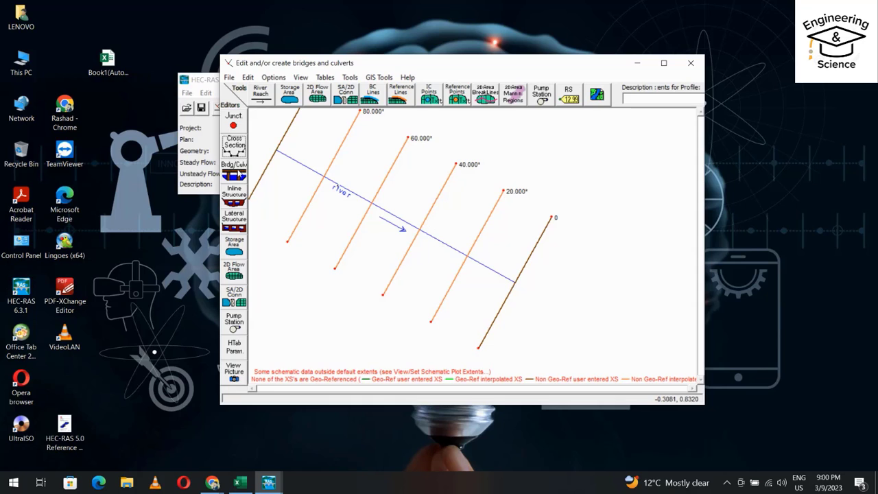
# Add a new bridge at river station 50 in reach 1 of the river.
pyautogui.click(238, 174)
pyautogui.click(315, 87)
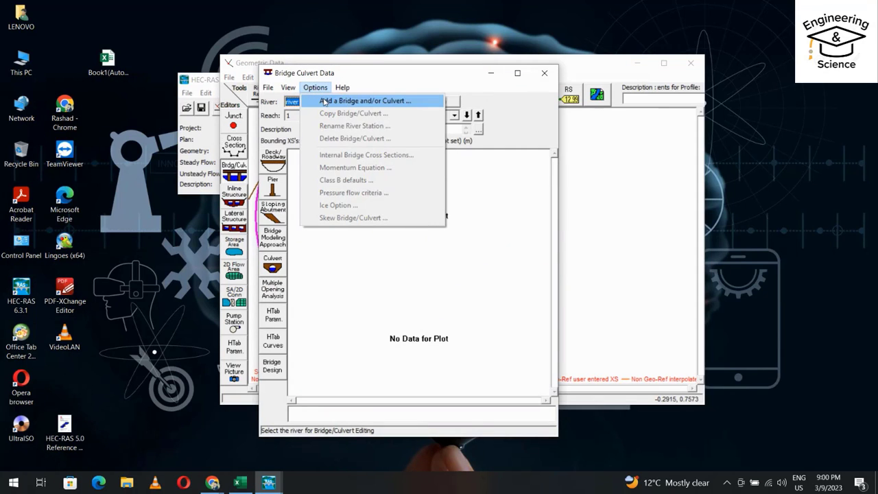
pyautogui.click(325, 101)
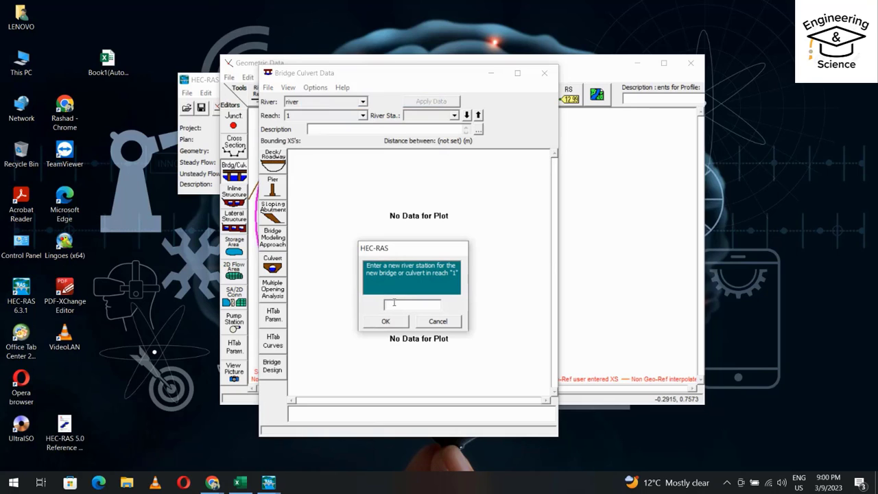
pyautogui.write('50')
pyautogui.click(392, 320)
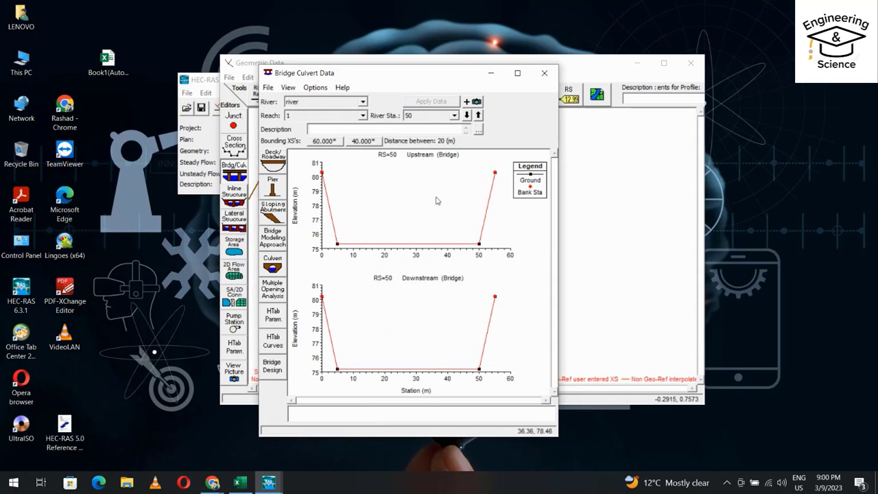
# In the bridge design editor, set the high chord elevation to 81 and the low chord elevation to 80.
pyautogui.click(271, 371)
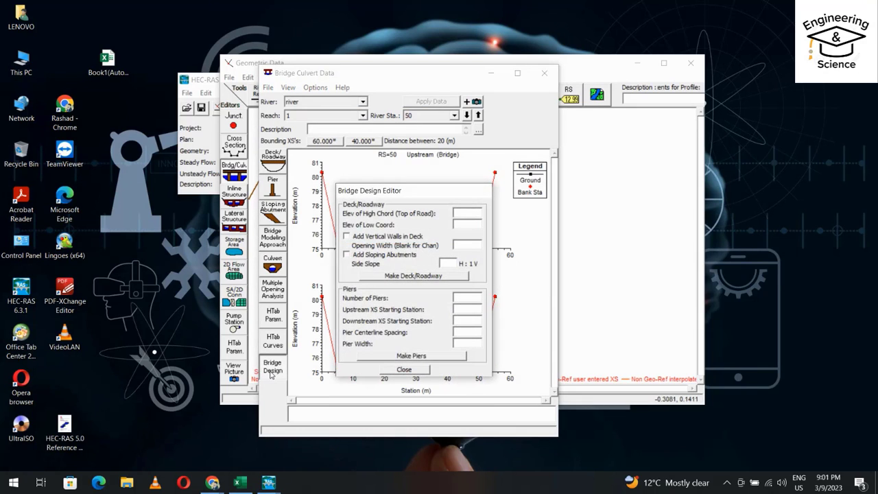
pyautogui.click(464, 213)
pyautogui.write('8')
pyautogui.write('8')
# Define 2 piers with upstream and downstream starting stations of 20, a centerline spacing of 15 and a width of 1.
pyautogui.click(462, 297)
pyautogui.write('2')
pyautogui.click(462, 310)
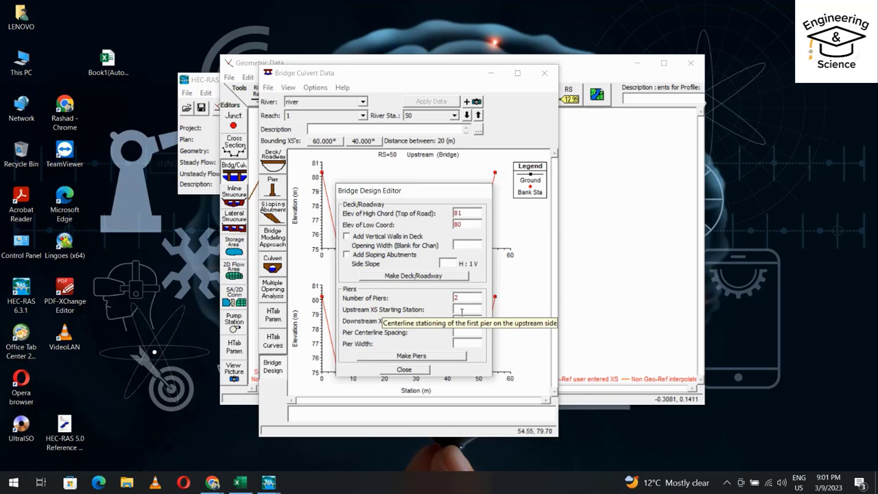
pyautogui.write('20')
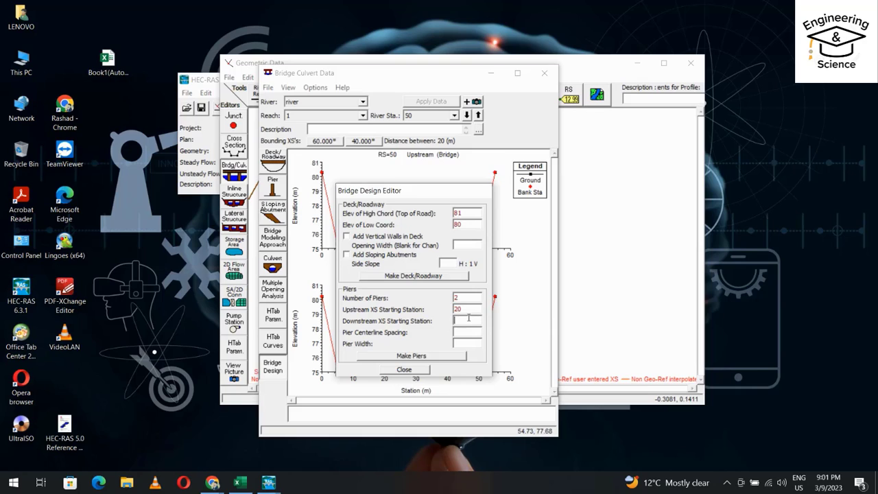
pyautogui.write('20')
pyautogui.click(463, 332)
pyautogui.write('1')
pyautogui.click(463, 343)
pyautogui.write('1')
# Generate the deck/roadway and the piers from the entered design values and close the bridge design editor.
pyautogui.click(415, 276)
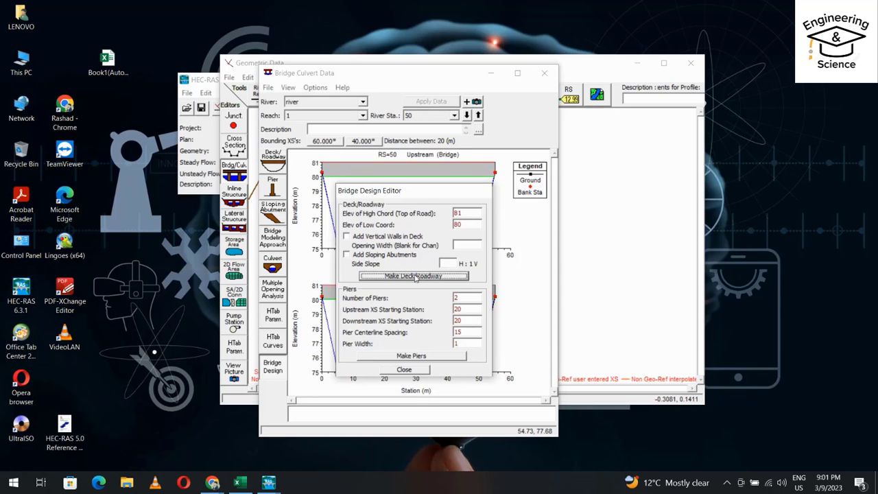
pyautogui.click(413, 356)
pyautogui.click(419, 370)
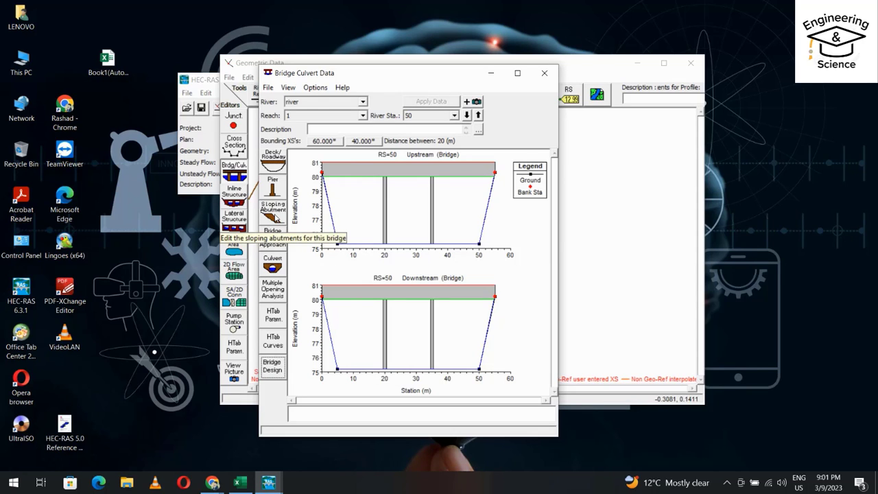
# Enter the first sloping abutment's upstream points as station 0, elevation 80 and station 5, elevation 80.
pyautogui.click(276, 218)
pyautogui.click(179, 239)
pyautogui.write('0')
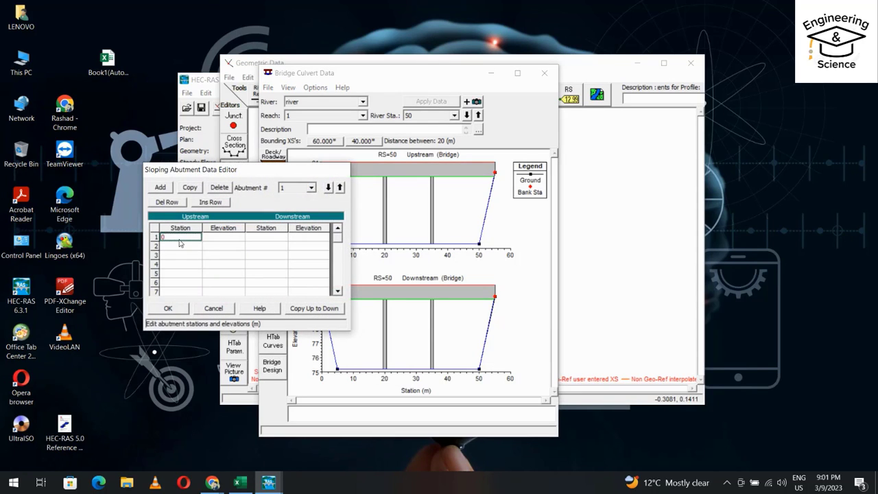
pyautogui.click(219, 237)
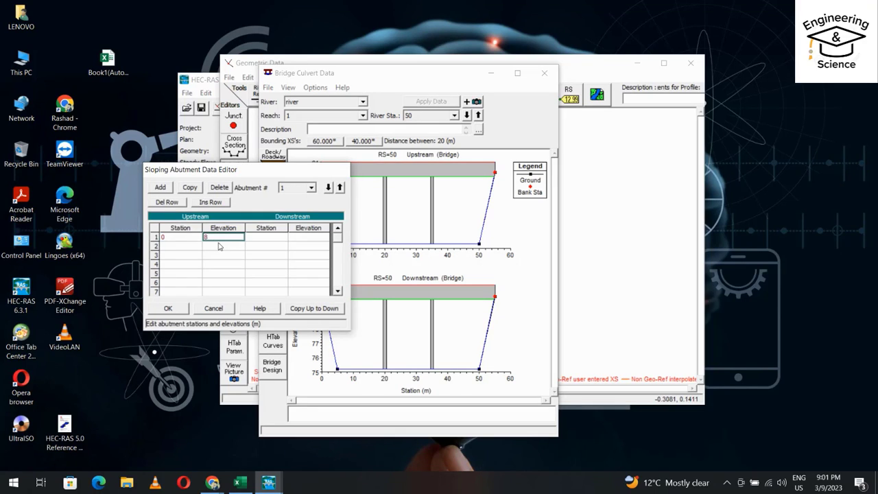
pyautogui.click(182, 248)
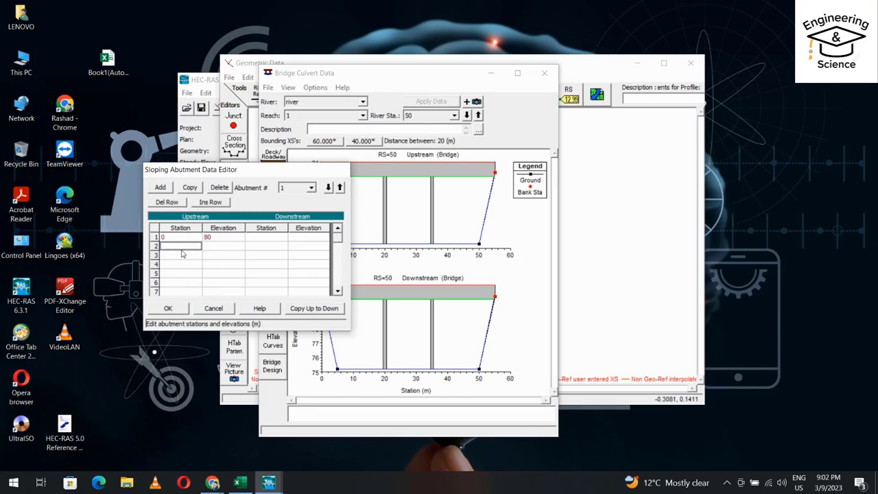
pyautogui.write('5')
pyautogui.click(222, 247)
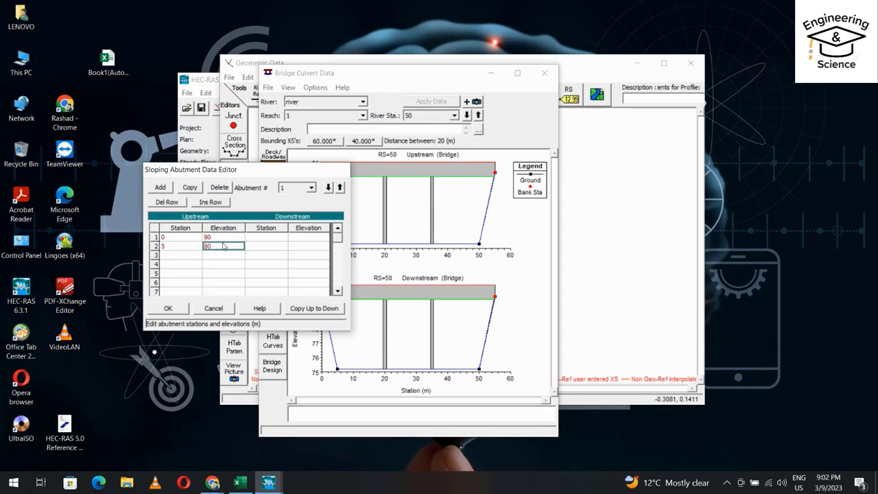
pyautogui.write('80')
# Copy the first abutment's upstream stations and elevations to its downstream side and accept the abutment data.
pyautogui.moveTo(230, 239); pyautogui.dragTo(193, 254)
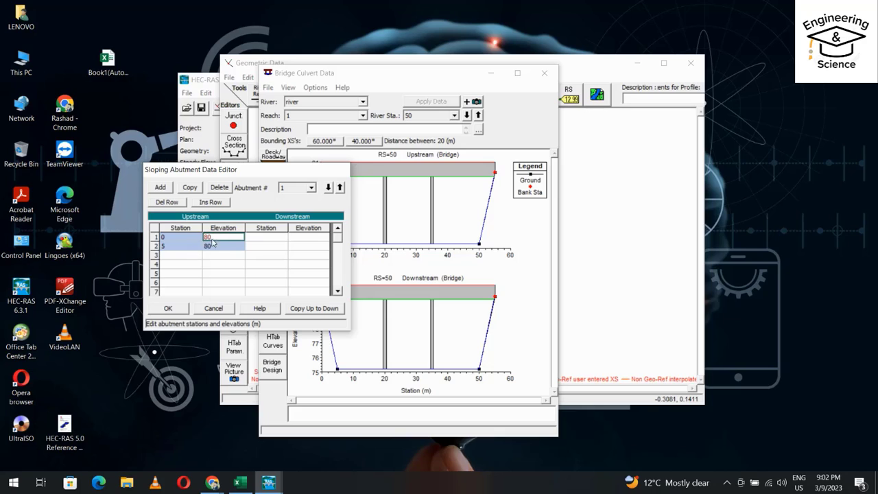
pyautogui.moveTo(271, 236); pyautogui.dragTo(290, 247)
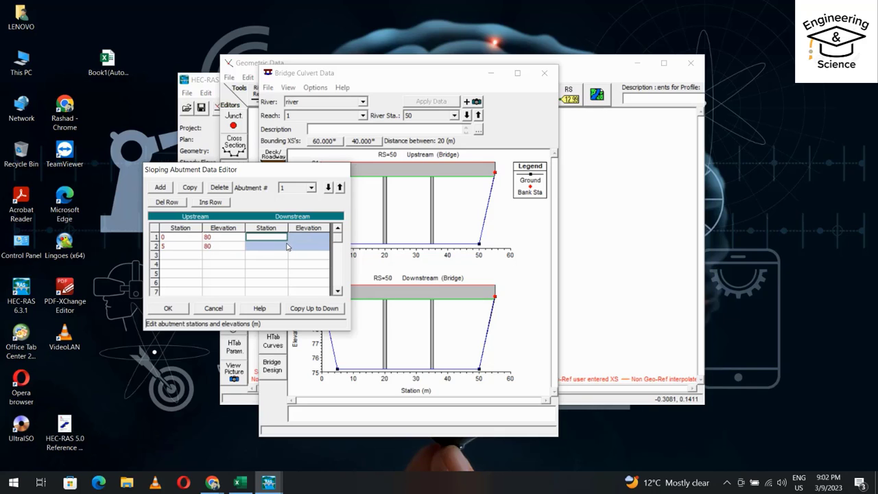
pyautogui.click(180, 312)
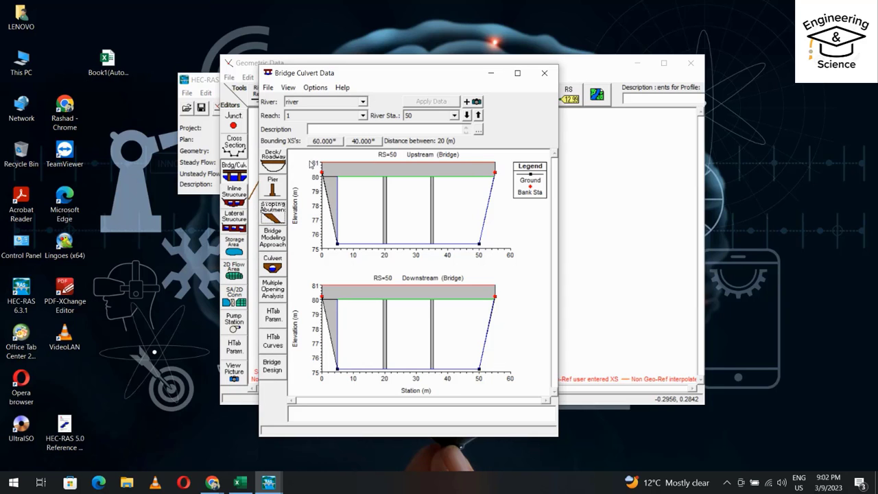
# Add a second sloping abutment with upstream points at station 50, elevation 80 and station 55, elevation 80.
pyautogui.click(273, 215)
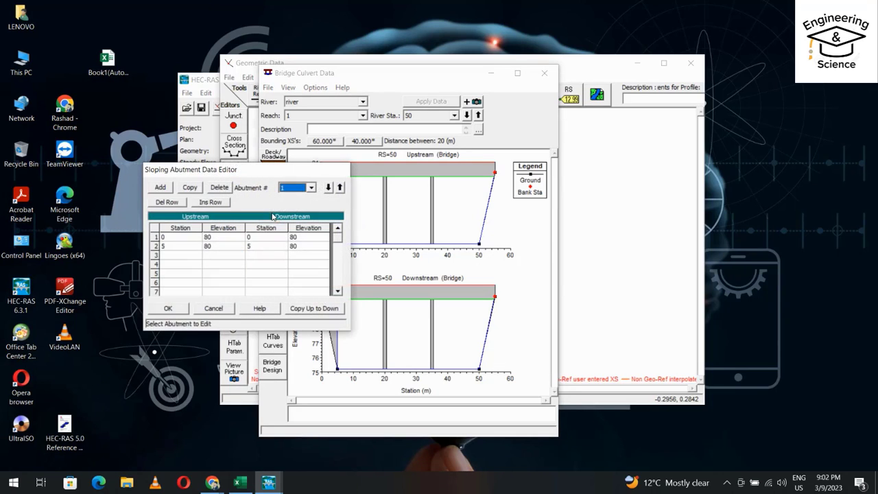
pyautogui.click(160, 190)
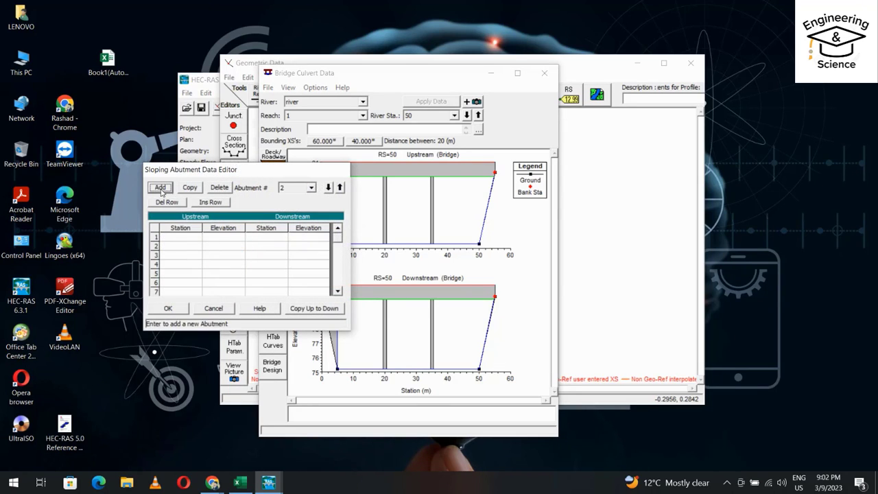
pyautogui.click(181, 239)
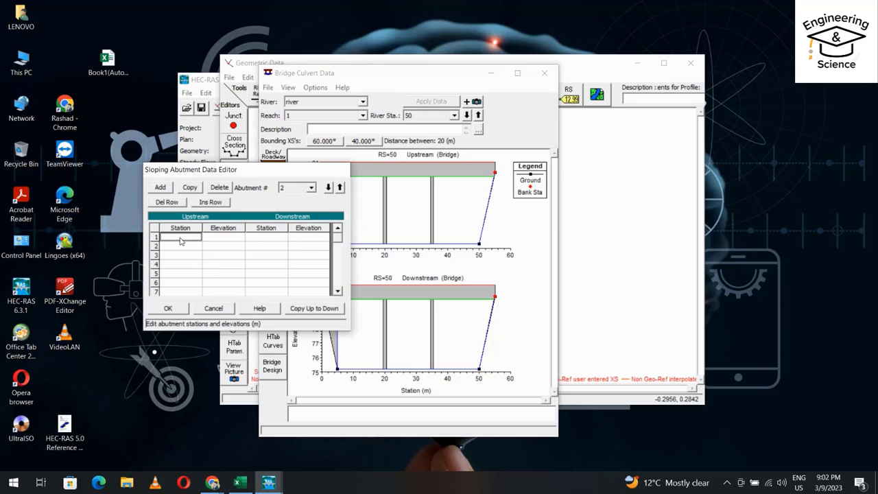
pyautogui.write('50')
pyautogui.click(220, 238)
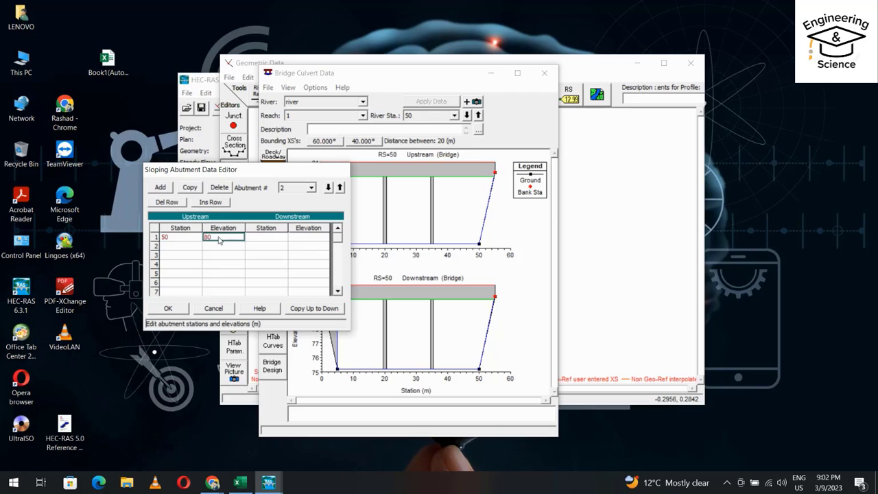
pyautogui.click(180, 249)
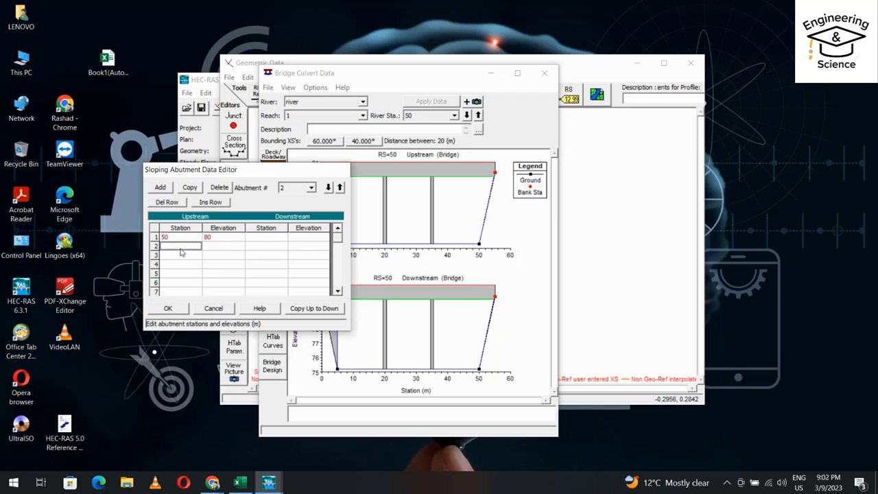
pyautogui.write('55')
pyautogui.click(213, 248)
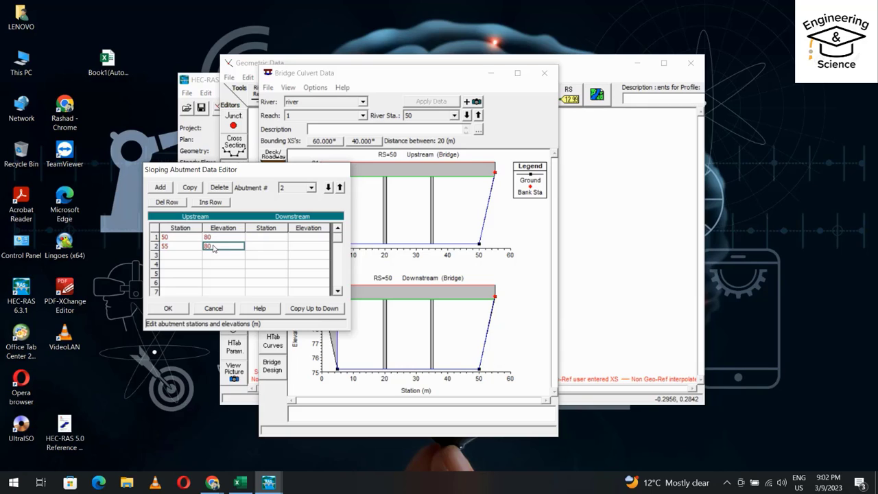
# Copy the second abutment's upstream values to its downstream side, accept the abutment data and close the bridge editor.
pyautogui.moveTo(214, 238); pyautogui.dragTo(186, 255)
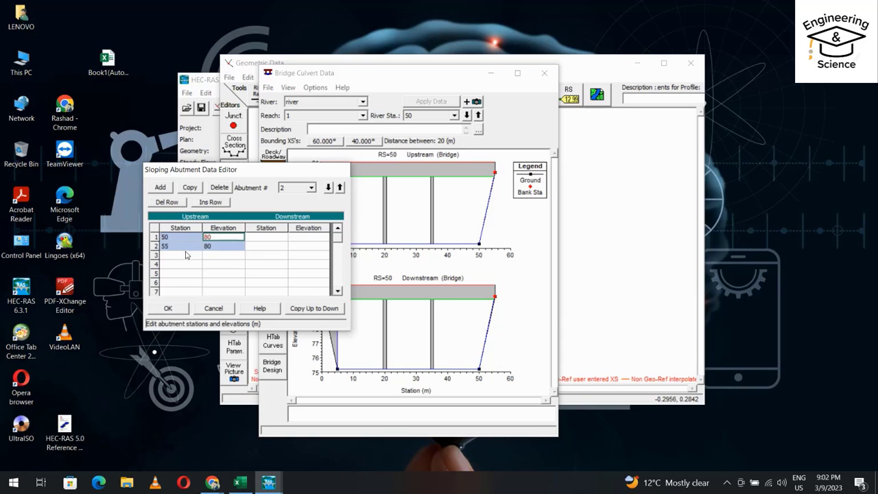
pyautogui.hotkey('ctrl', 'c')
pyautogui.click(259, 237)
pyautogui.hotkey('ctrl', 'v')
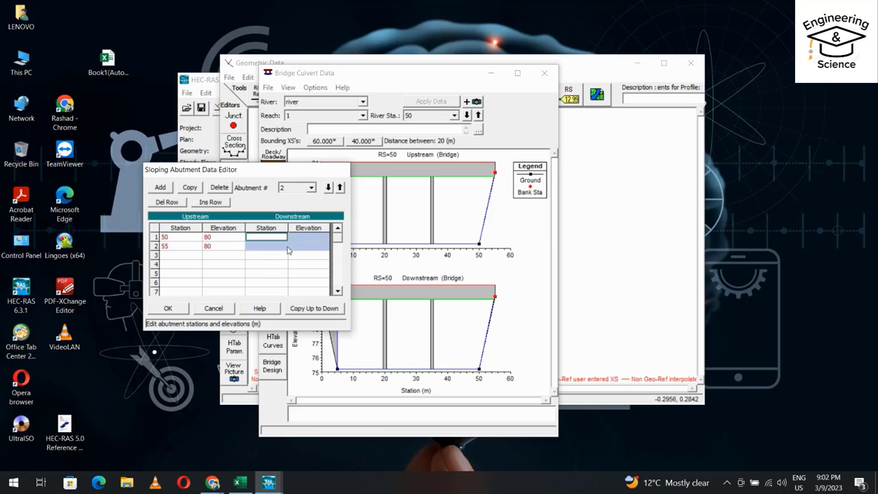
pyautogui.click(182, 309)
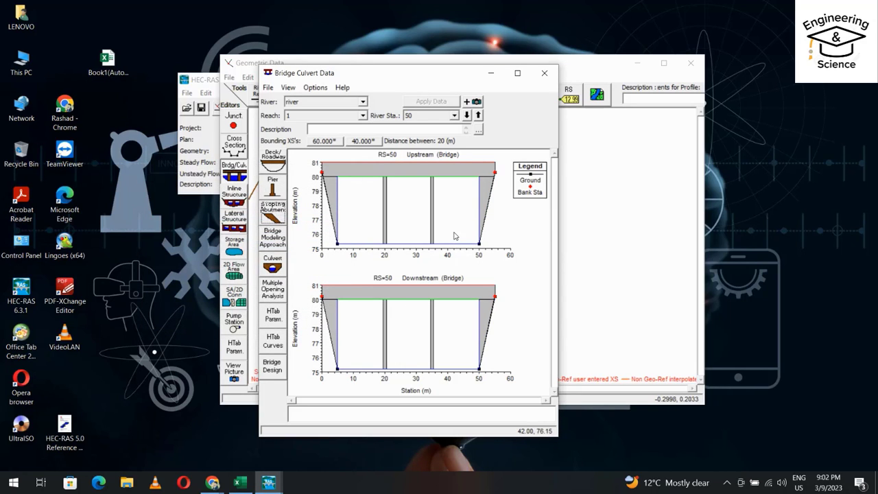
pyautogui.click(544, 72)
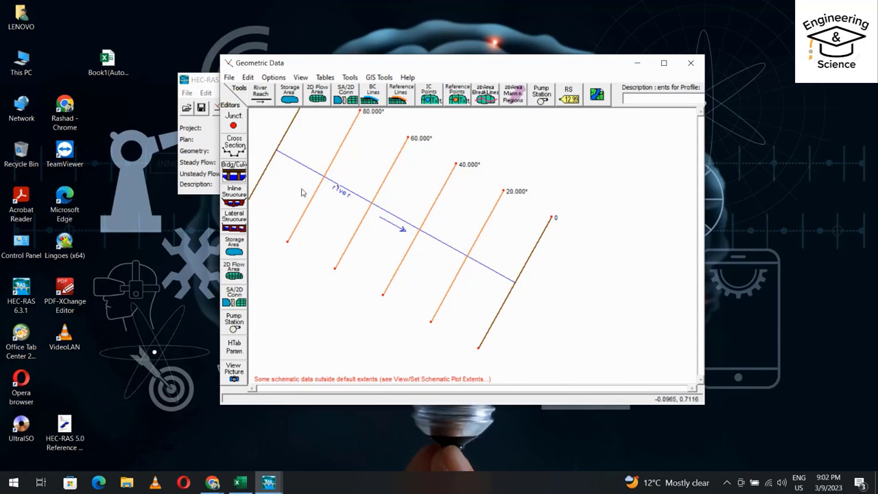
# Reopen the bridge data and set the deck/roadway distance to 2 m and its width to 5 m.
pyautogui.click(233, 179)
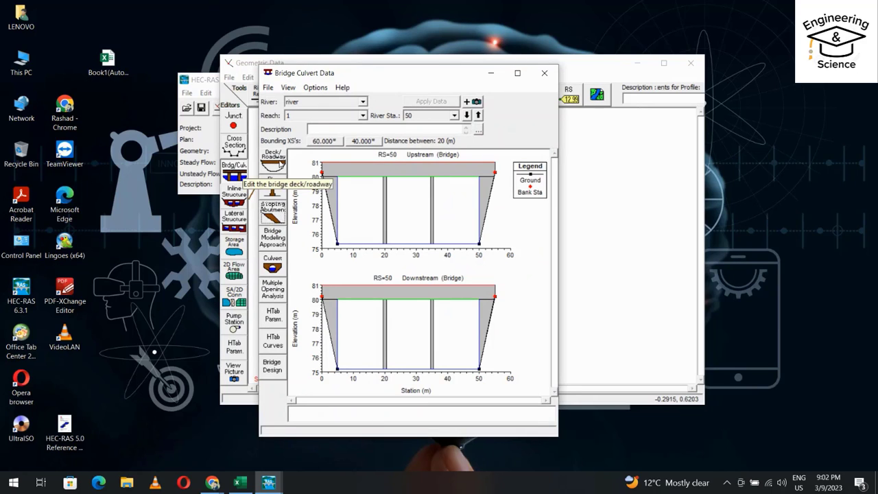
pyautogui.click(273, 158)
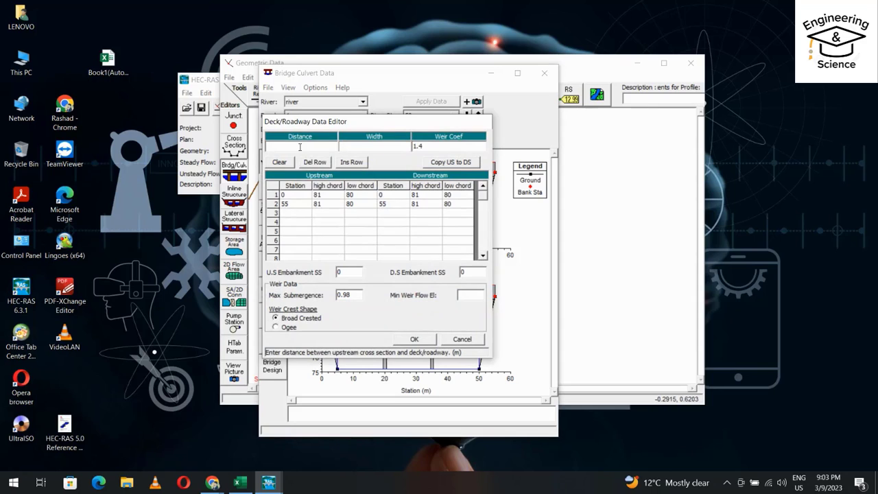
pyautogui.write('2')
pyautogui.click(360, 145)
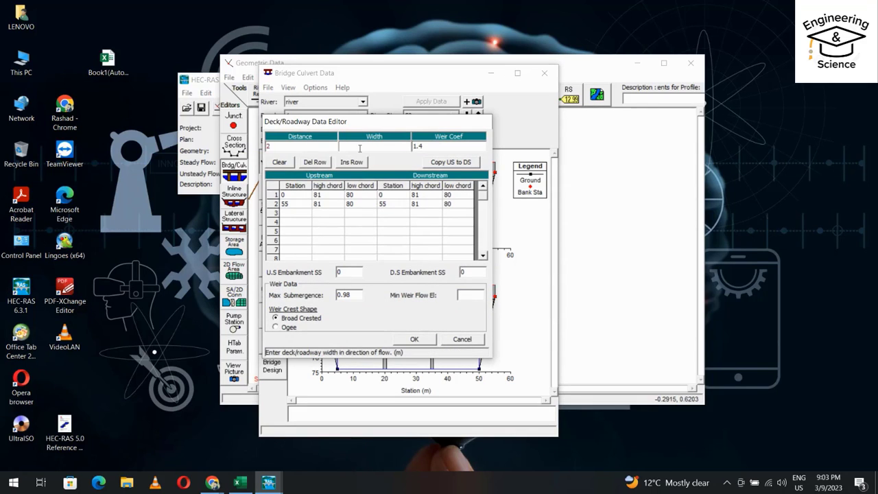
pyautogui.write('5')
pyautogui.click(414, 339)
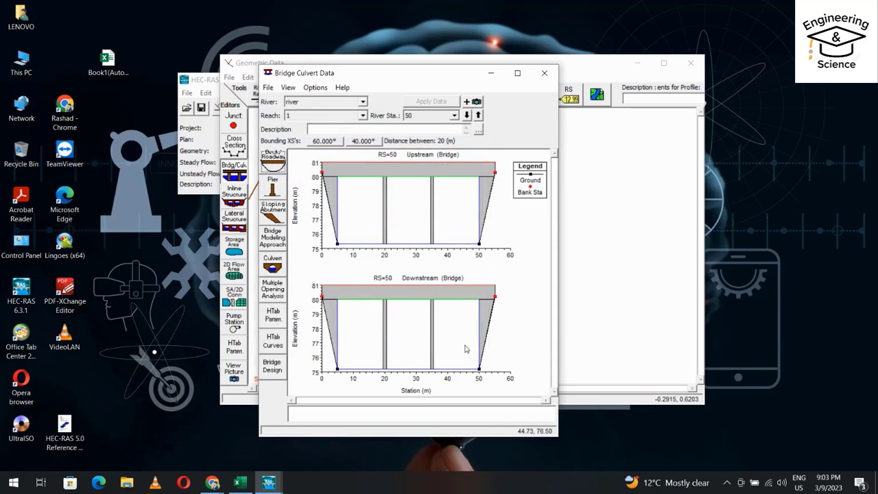
# Close the bridge editor, then save the geometry data under the title GeoBridge and close the geometry editor.
pyautogui.click(545, 72)
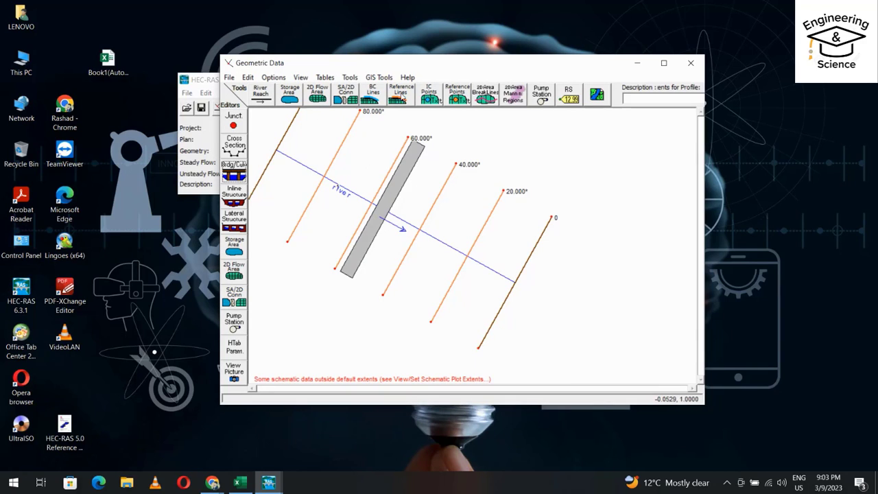
pyautogui.click(229, 79)
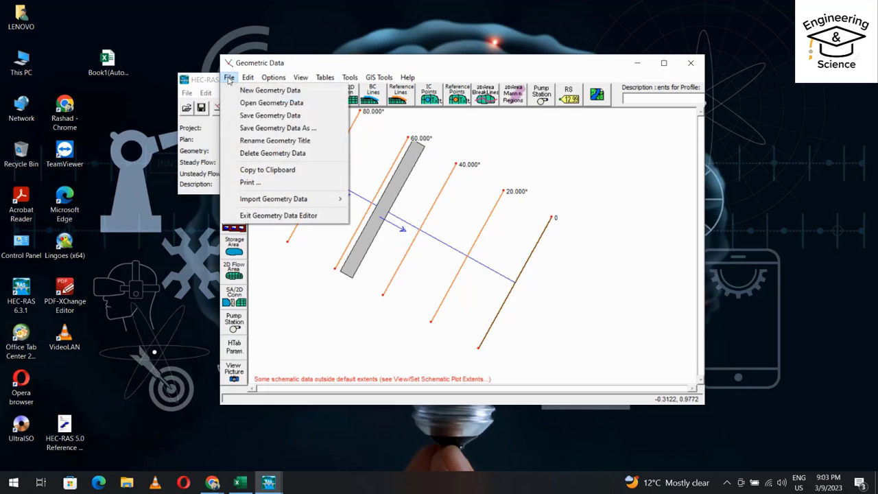
pyautogui.click(255, 127)
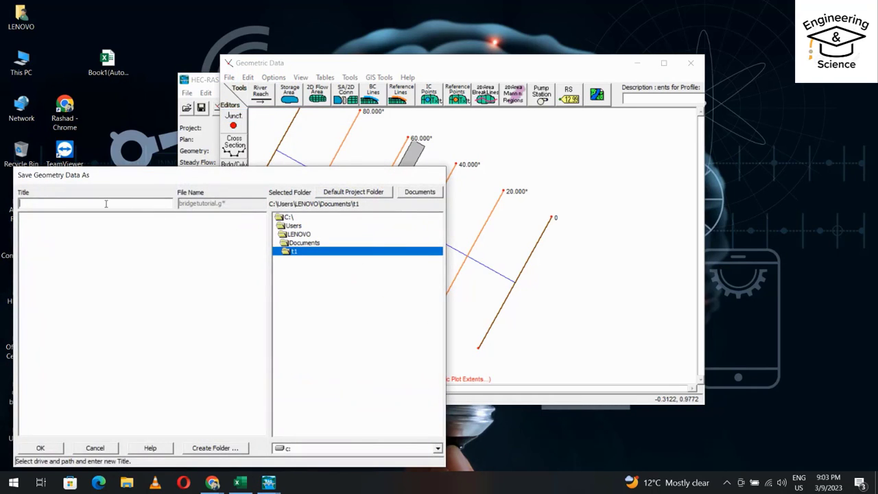
pyautogui.write('GeoBridgw')
pyautogui.click(41, 447)
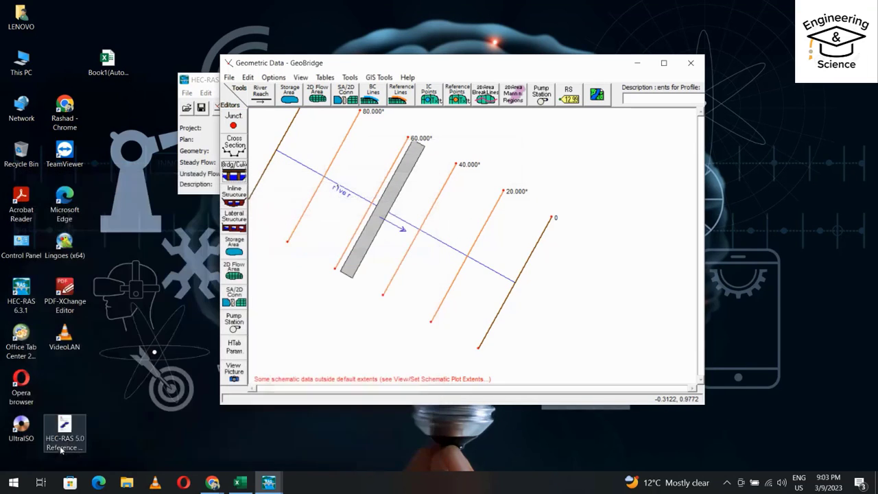
pyautogui.click(691, 62)
# Set up three steady flow profiles for the river at station 100 with flows of 250, 300 and 350 m3/s.
pyautogui.click(235, 110)
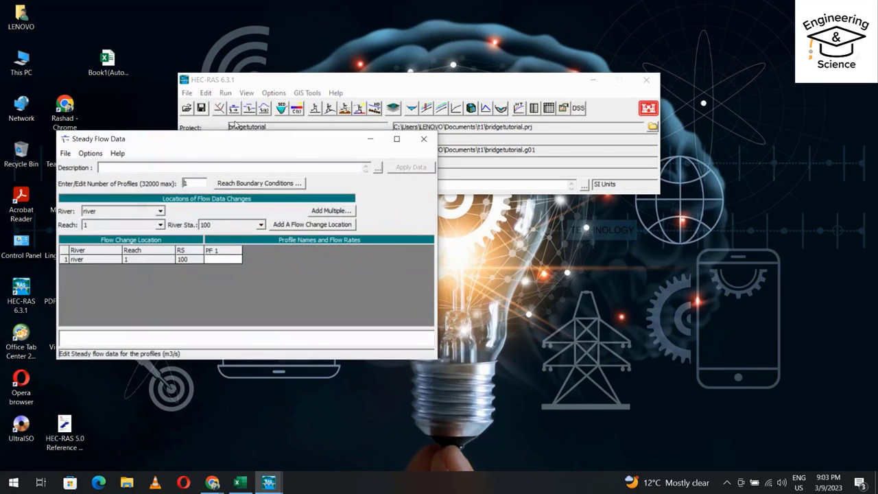
pyautogui.click(397, 140)
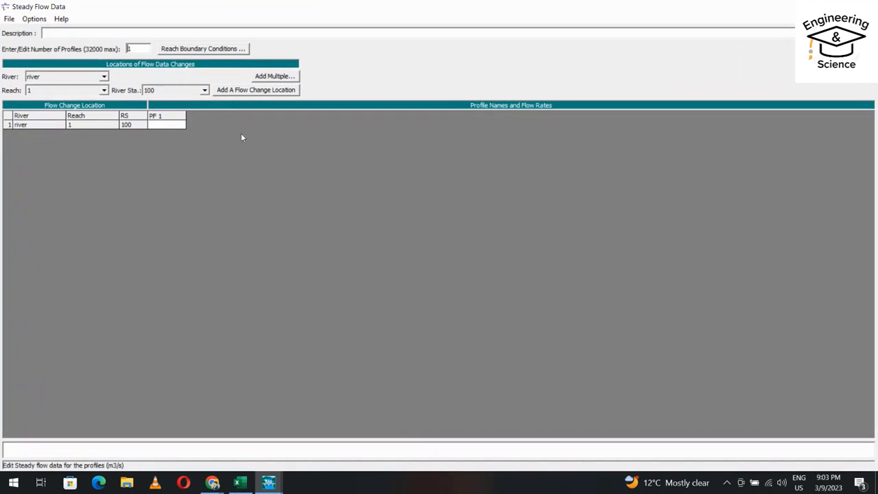
pyautogui.doubleClick(129, 50)
pyautogui.click(247, 484)
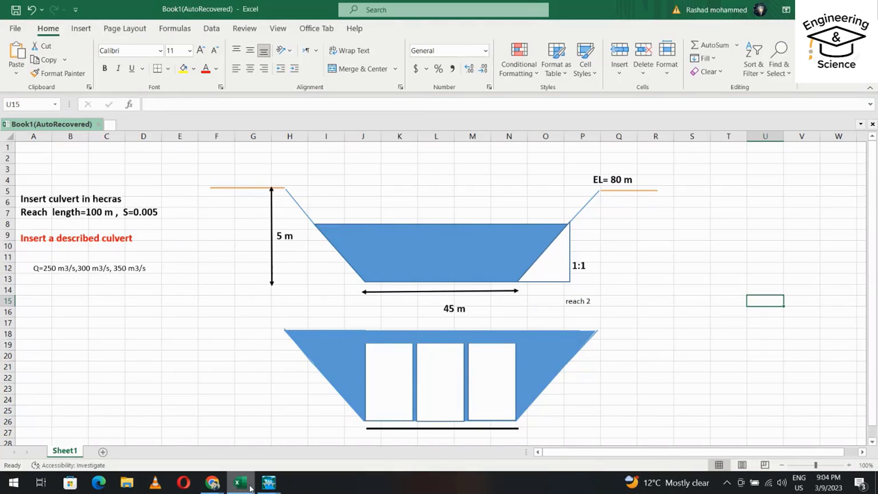
pyautogui.click(251, 486)
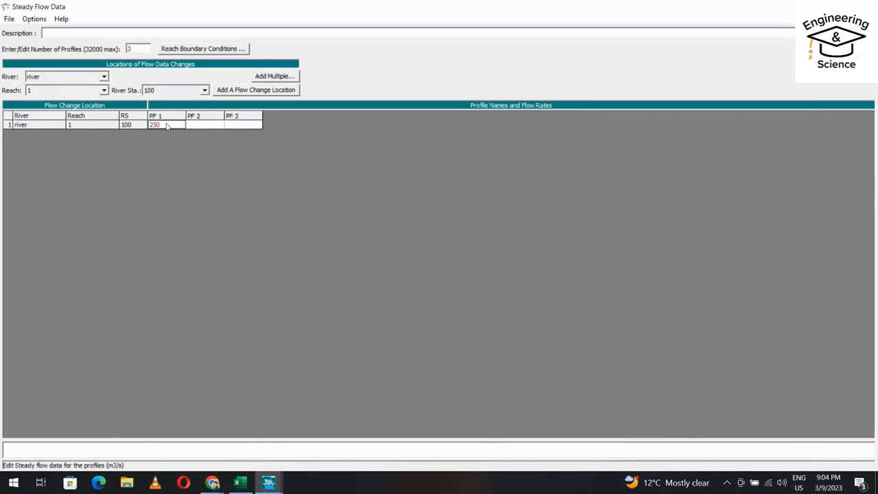
pyautogui.click(203, 130)
pyautogui.click(243, 128)
# Choose normal depth as the upstream reach boundary condition for all profiles.
pyautogui.click(190, 49)
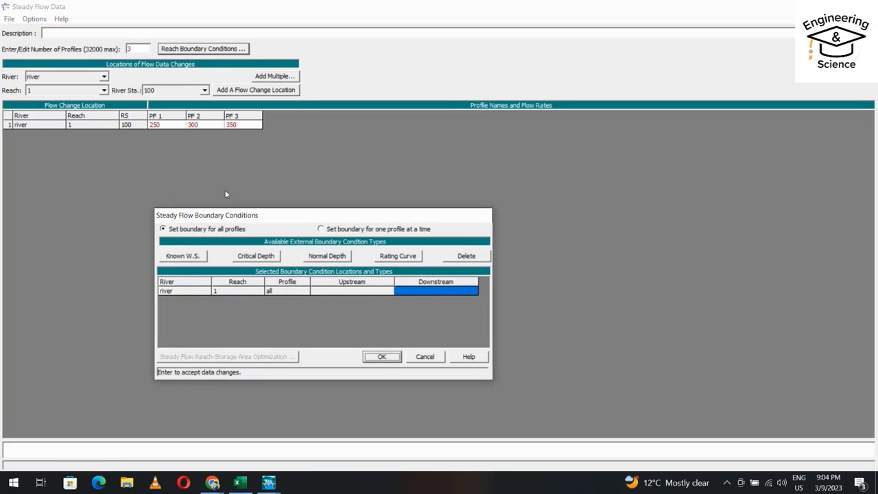
pyautogui.click(354, 291)
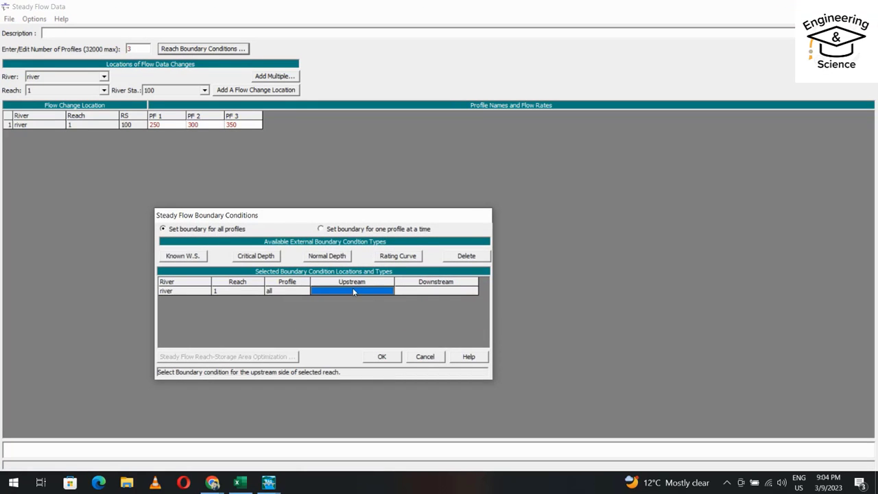
pyautogui.click(330, 257)
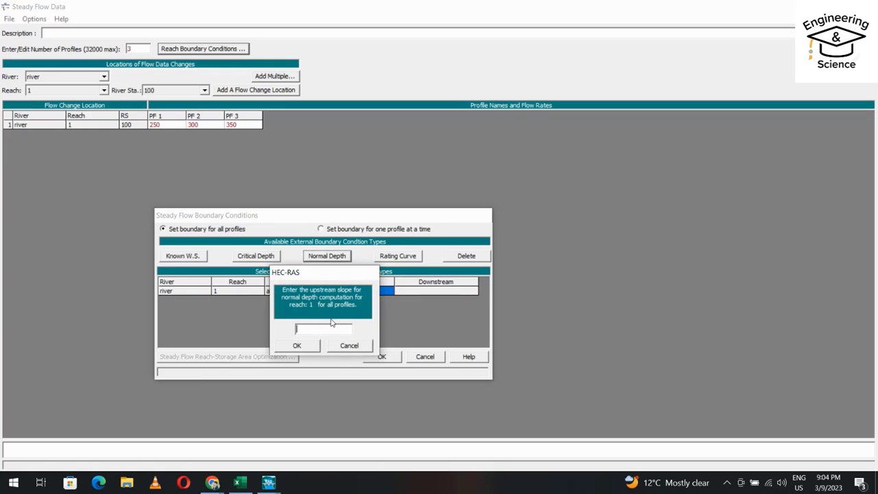
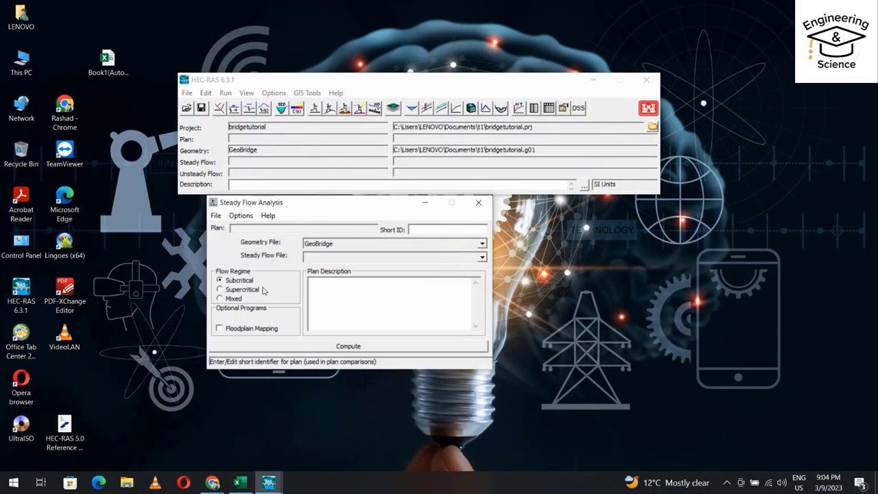
# Compute the steady flow analysis for the GeoBridge geometry with the mixed flow regime and close the computation report.
pyautogui.click(219, 299)
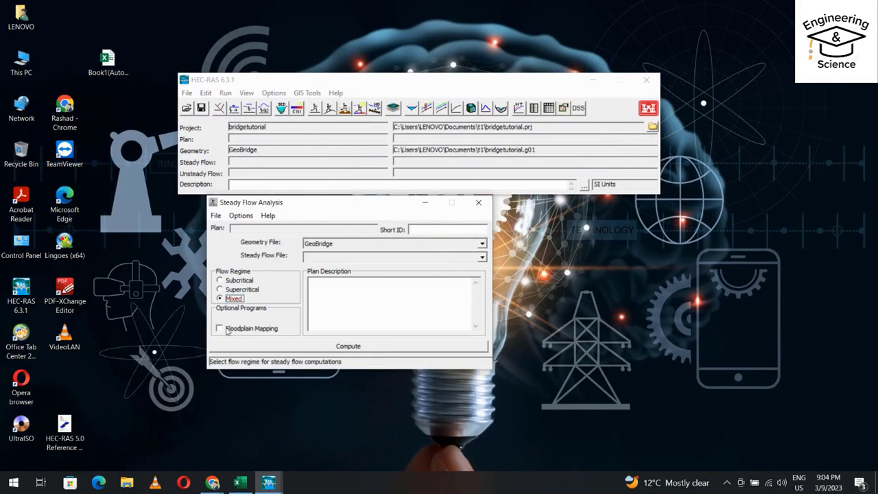
pyautogui.click(347, 346)
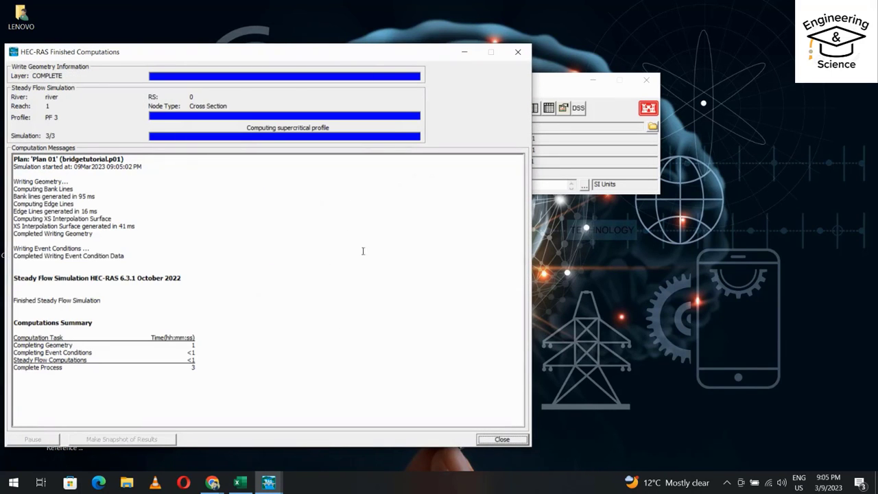
pyautogui.click(492, 440)
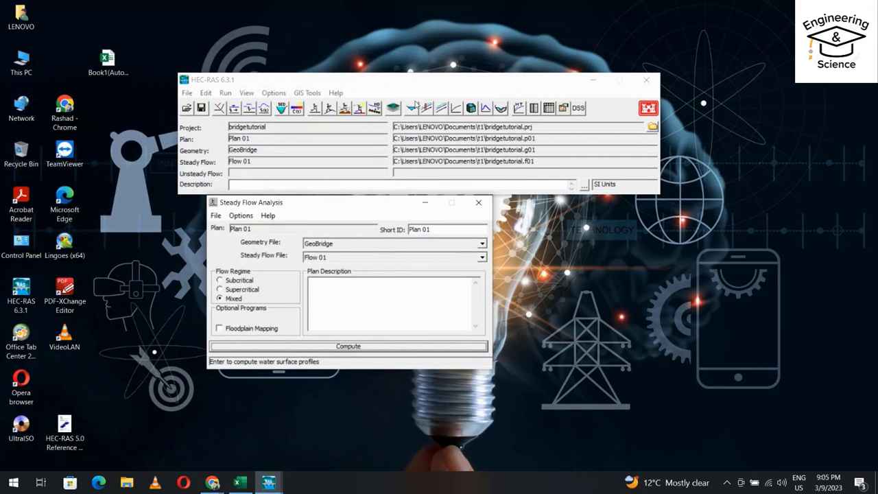
# View the bridge cross section at station 50 and animate it through the flow profiles.
pyautogui.click(413, 109)
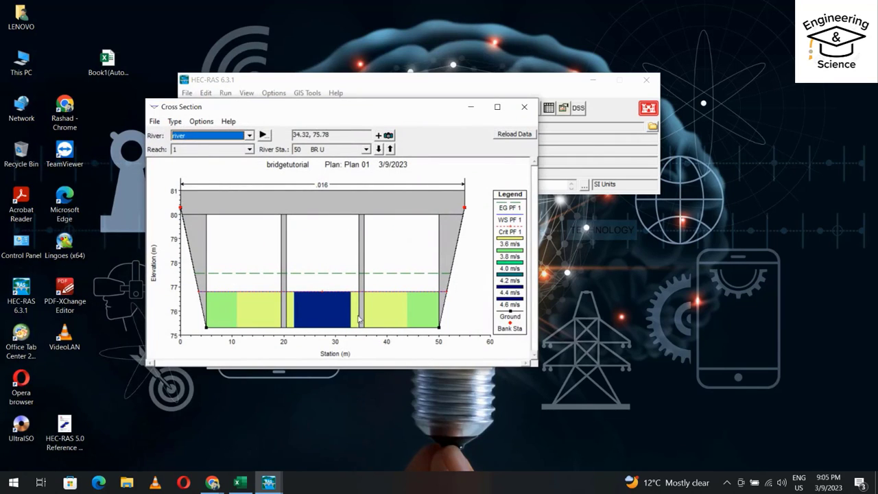
pyautogui.click(263, 135)
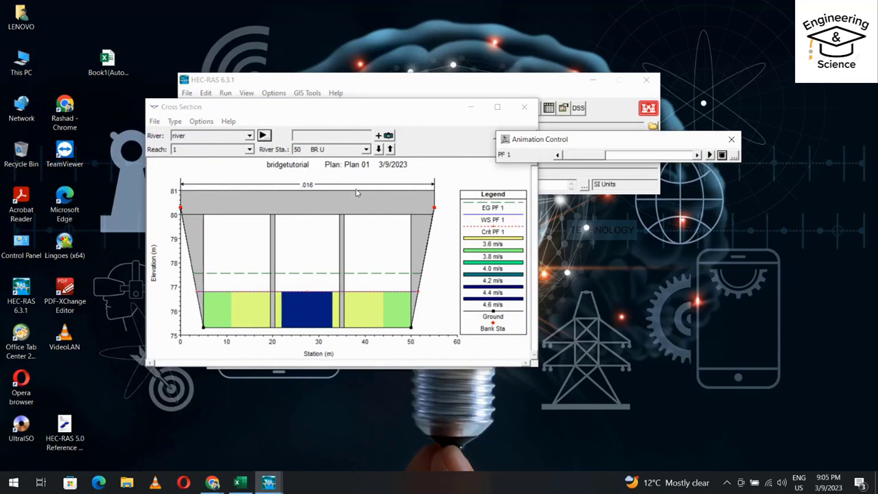
pyautogui.click(709, 155)
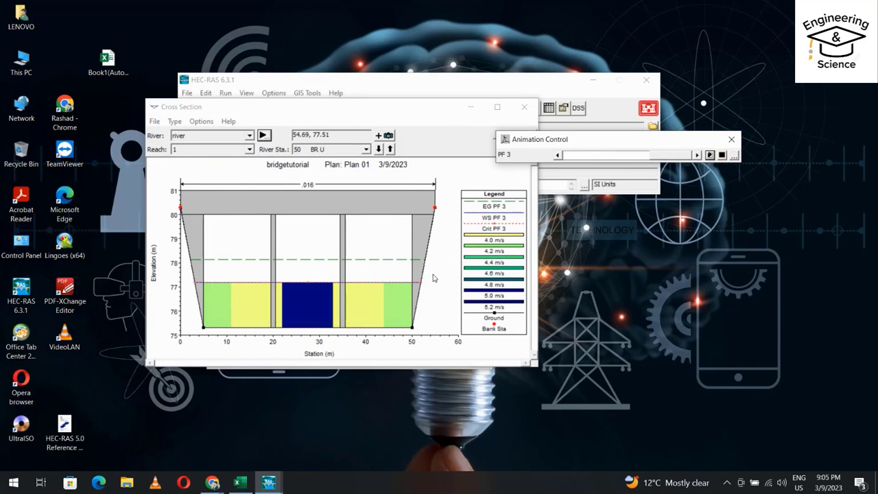
# Turn off the velocity distribution in the bridge cross section plot and put the plot away.
pyautogui.click(201, 120)
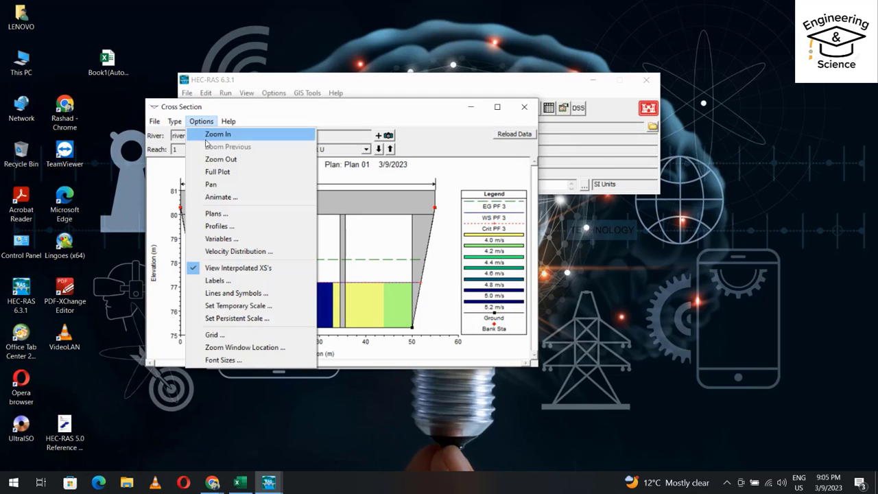
pyautogui.click(217, 251)
pyautogui.click(374, 202)
pyautogui.click(387, 292)
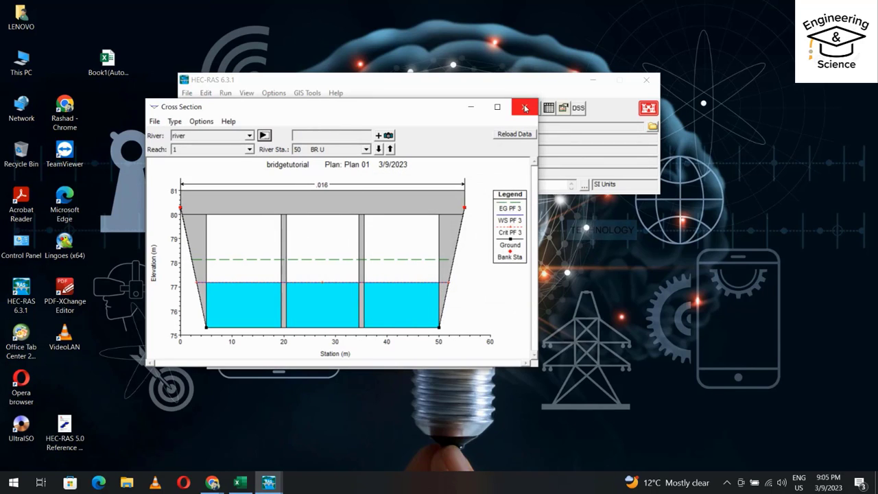
pyautogui.click(472, 108)
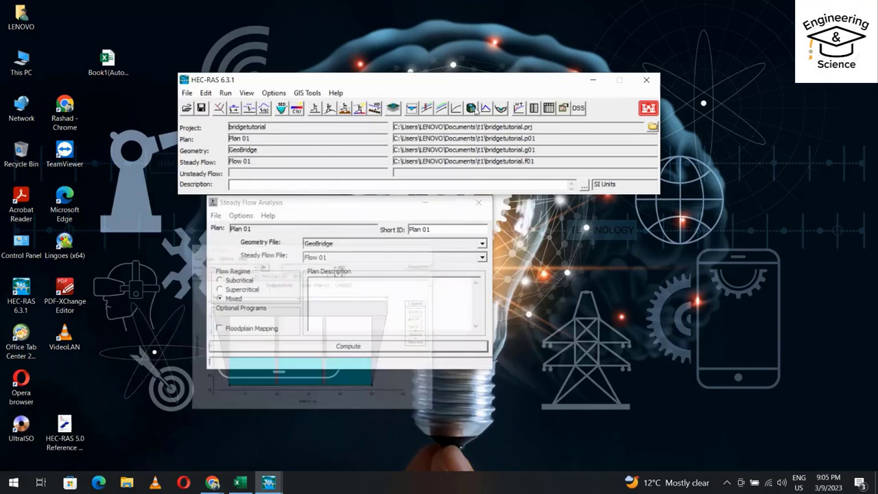
# Examine the water surface profile plot for profiles PF 1 to PF 3, then close the plot and its animation control.
pyautogui.click(426, 108)
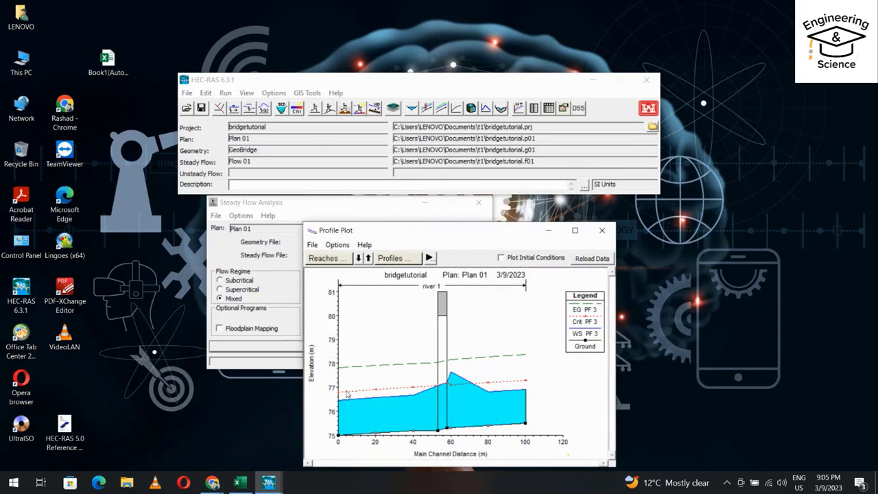
pyautogui.click(429, 258)
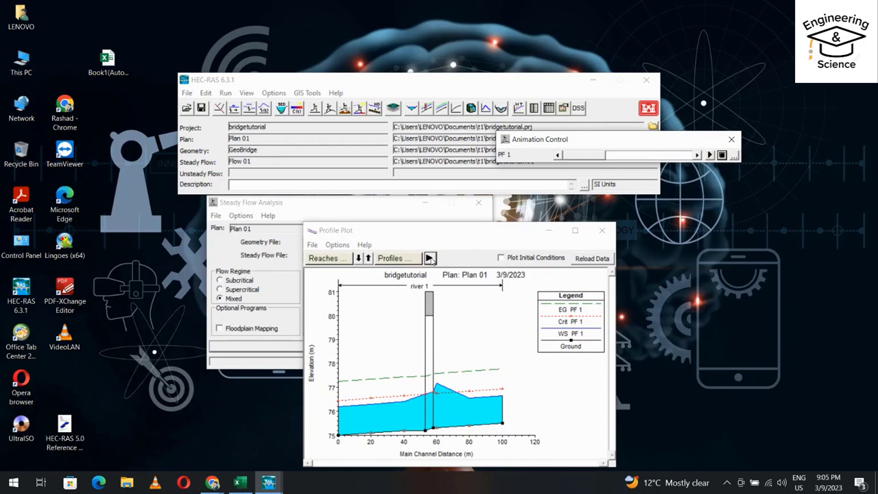
pyautogui.click(696, 156)
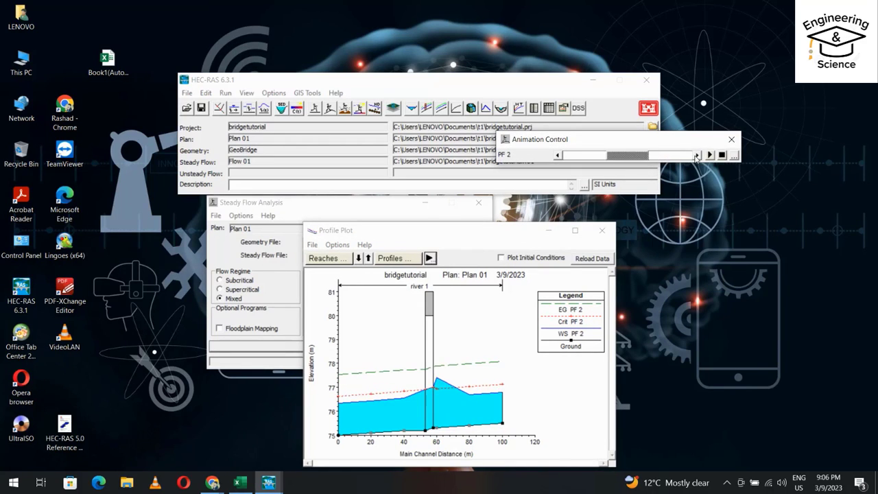
pyautogui.click(696, 155)
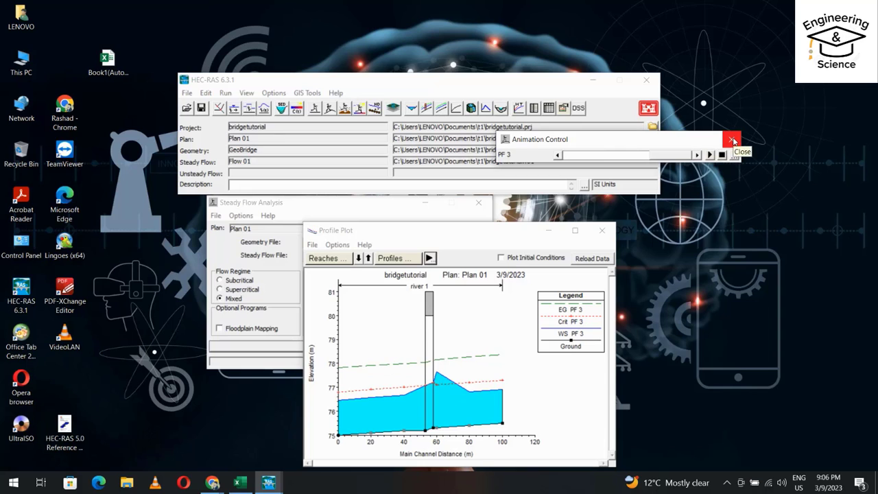
pyautogui.click(732, 140)
pyautogui.click(602, 230)
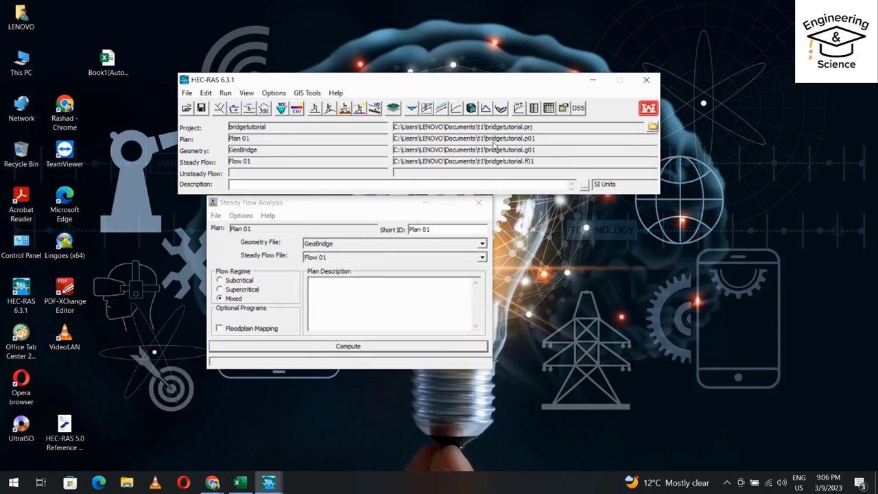
# View the X-Y-Z perspective plot of the bridge at rotation angle -25 and azimuth angle 27, then close it.
pyautogui.click(247, 93)
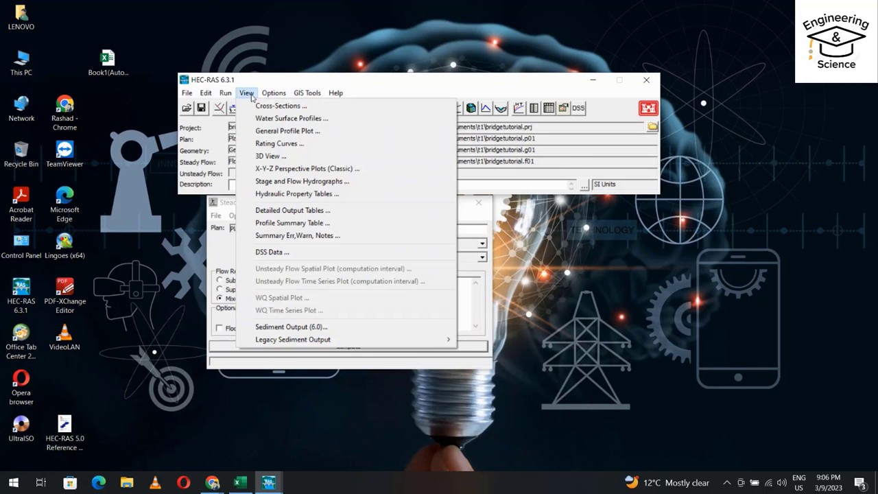
pyautogui.click(261, 168)
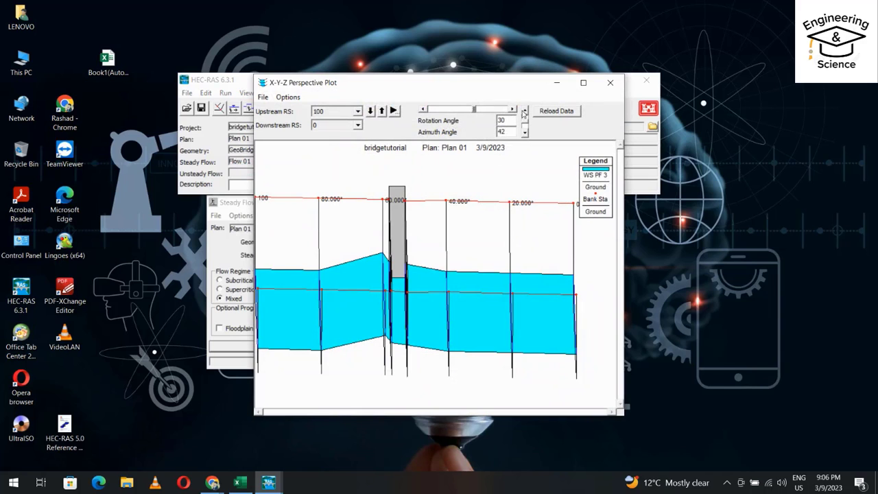
pyautogui.moveTo(525, 113); pyautogui.dragTo(526, 114)
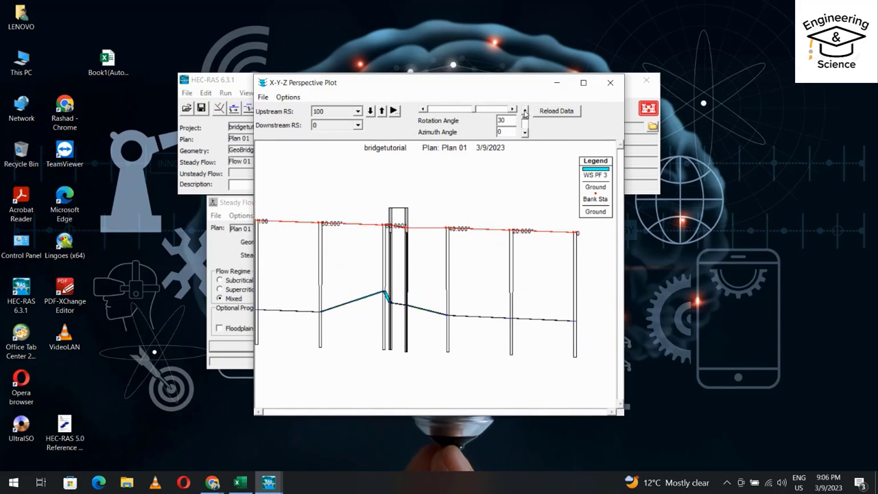
pyautogui.moveTo(423, 111); pyautogui.dragTo(425, 112)
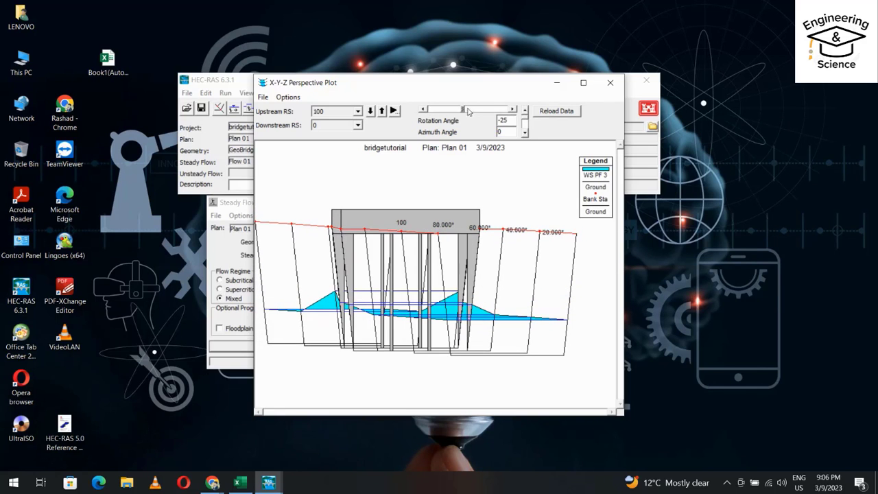
pyautogui.moveTo(525, 136); pyautogui.dragTo(525, 136)
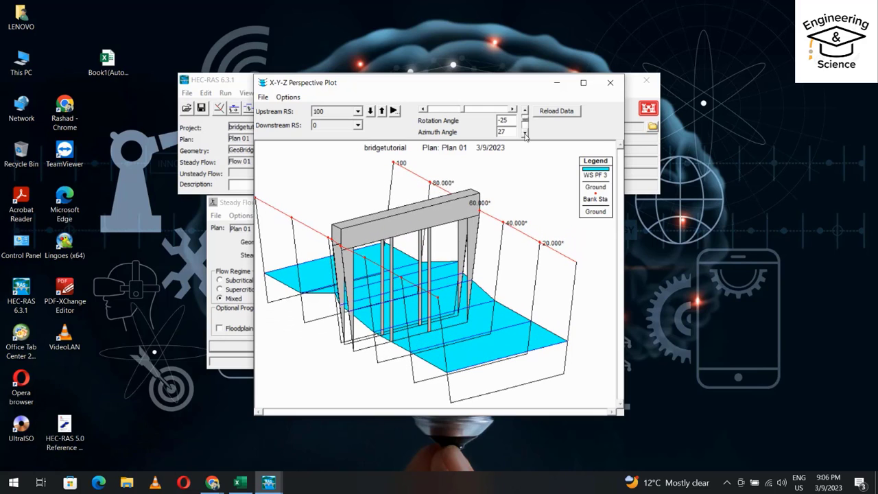
pyautogui.click(610, 83)
# Open the profile summary table and include all three profiles, PF 1, PF 2 and PF 3.
pyautogui.click(548, 109)
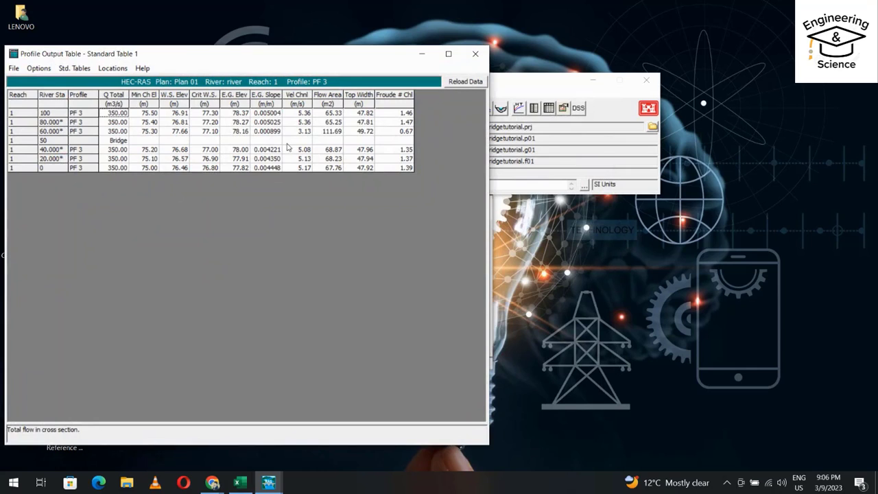
pyautogui.click(15, 69)
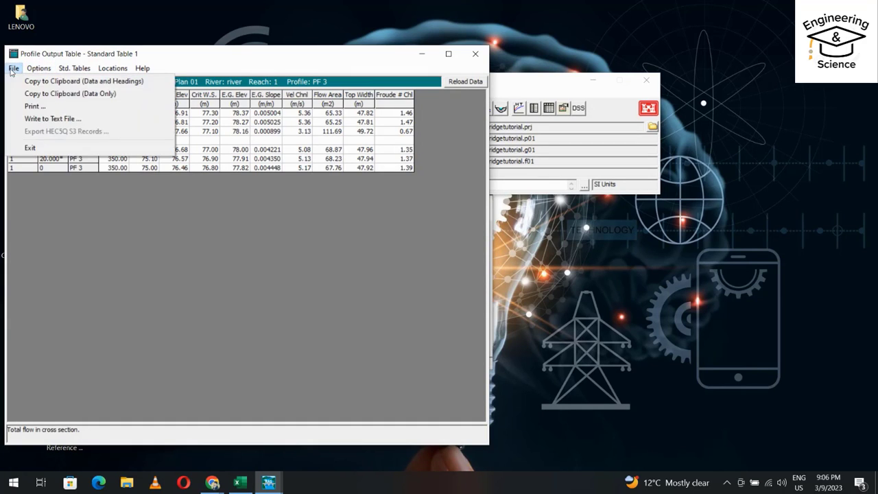
pyautogui.moveTo(31, 70)
pyautogui.click(54, 94)
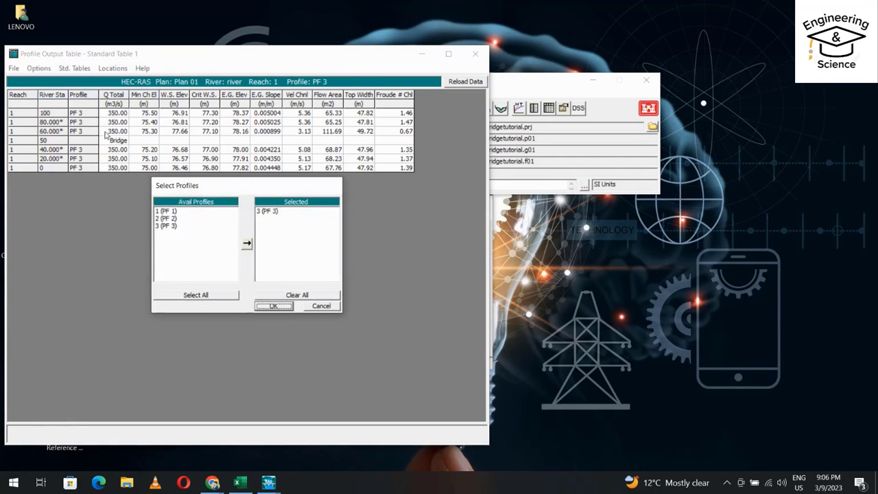
pyautogui.click(159, 223)
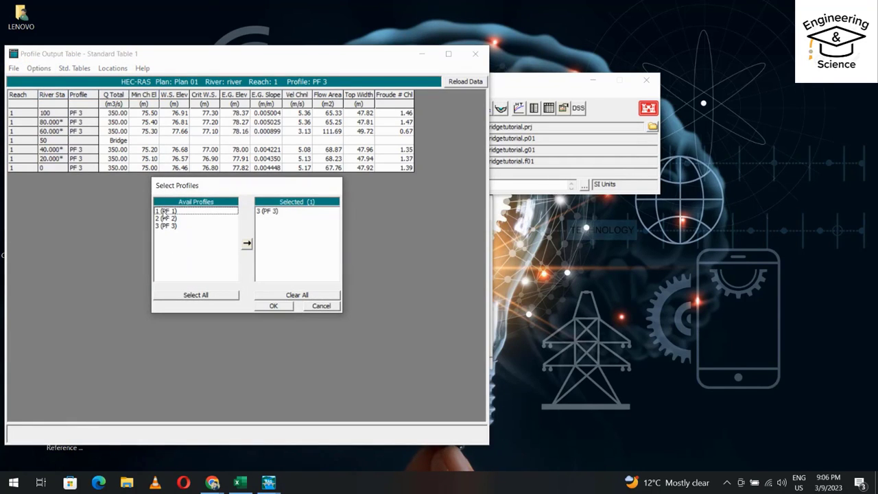
pyautogui.click(185, 295)
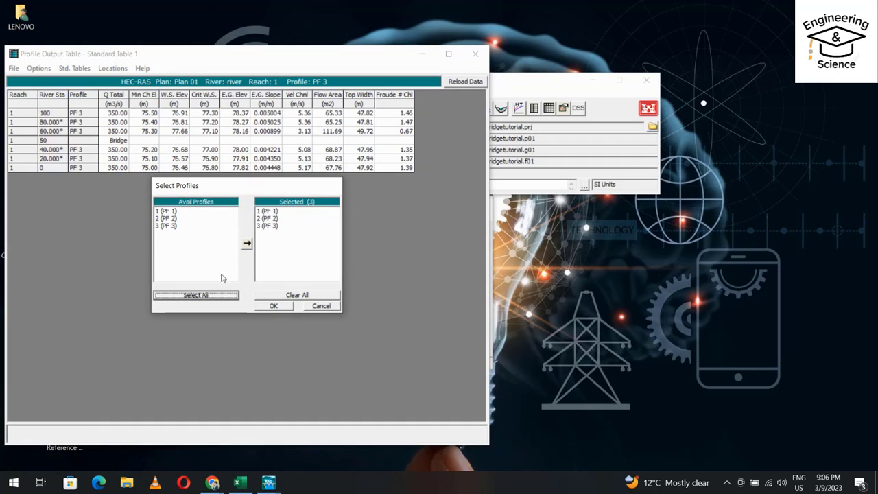
pyautogui.click(275, 305)
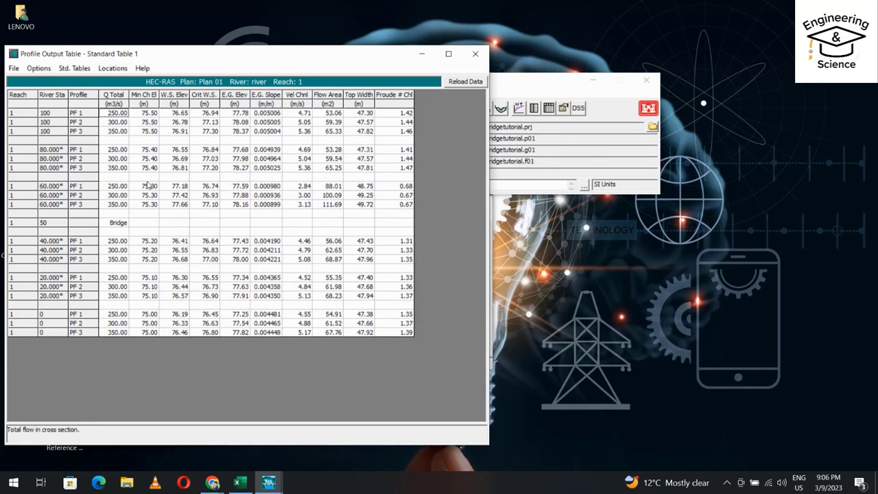